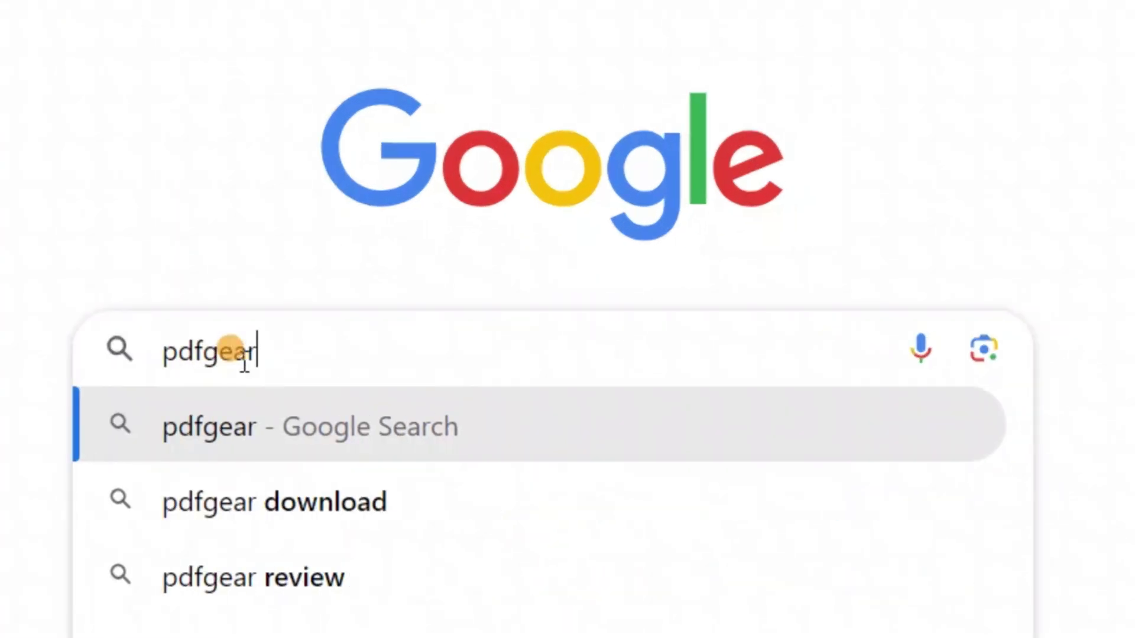
- Upload Data.pdf and both admission forms to PDFgear Online's Merge PDF tool
left_click(262, 452)
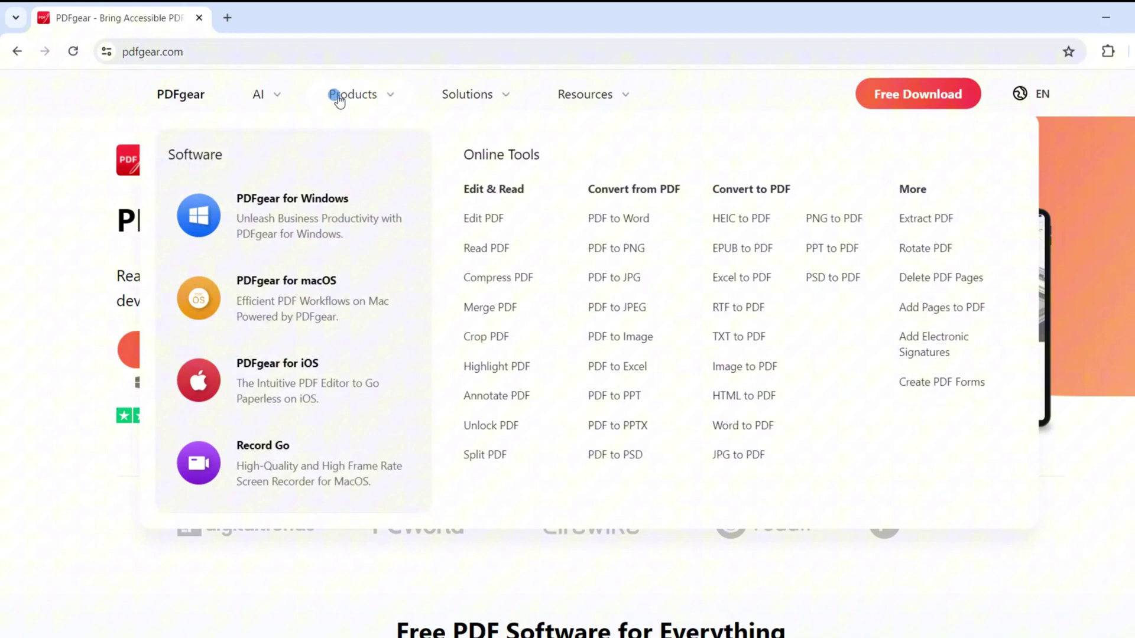
left_click(510, 310)
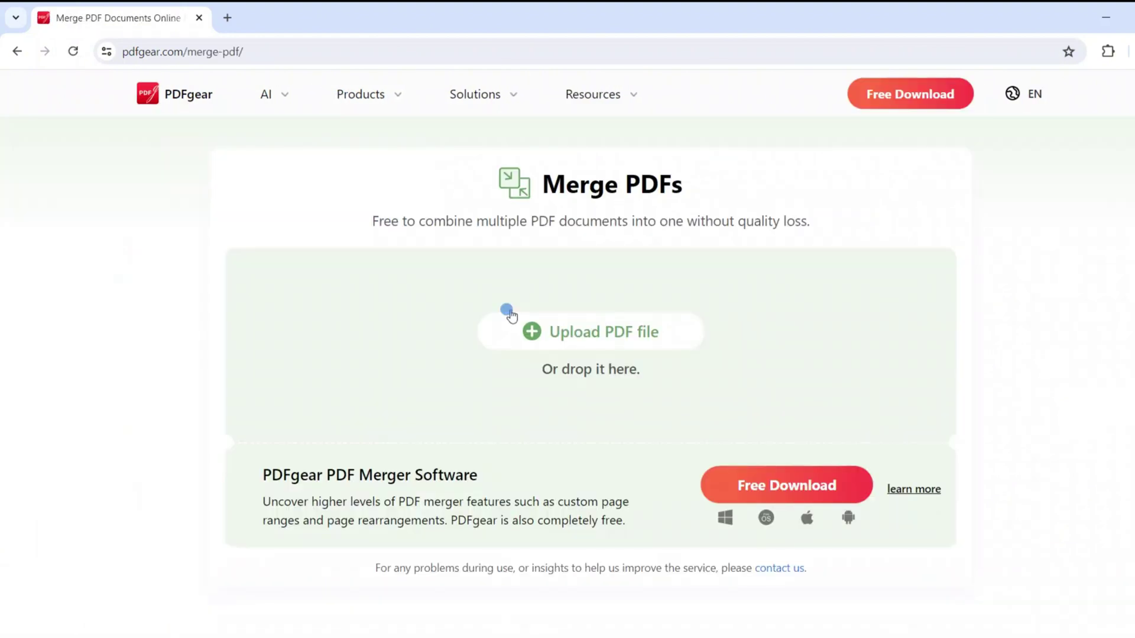
left_click(591, 347)
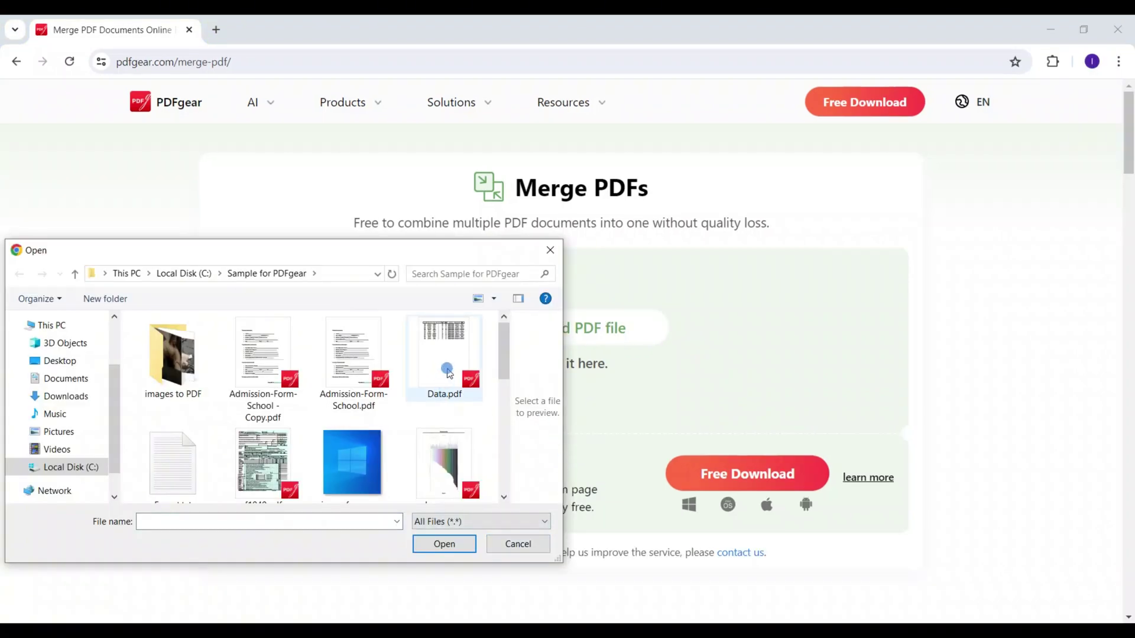
left_click(447, 370)
left_click(263, 355, "shift")
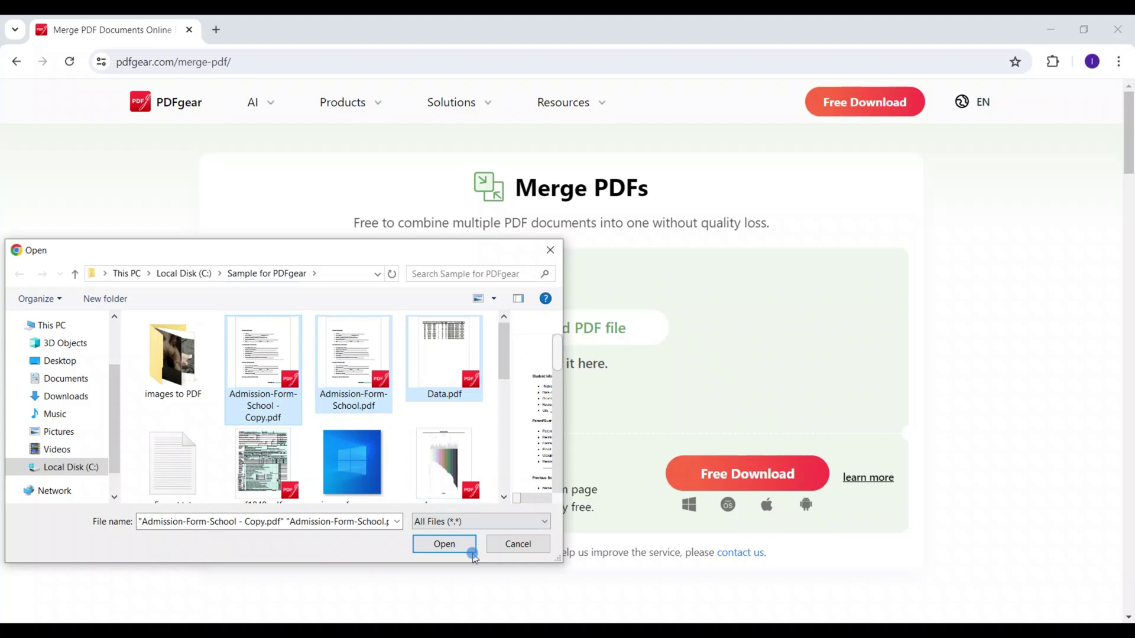
left_click(462, 551)
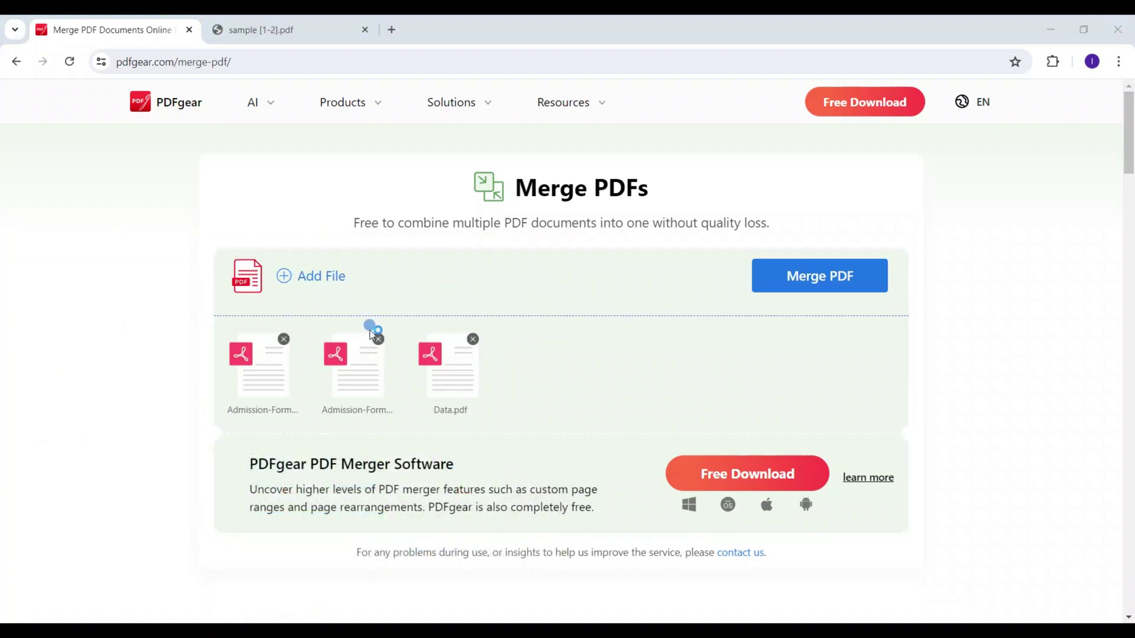
- Add sample_data.pdf as a fourth file and merge all four PDFs
left_click(294, 276)
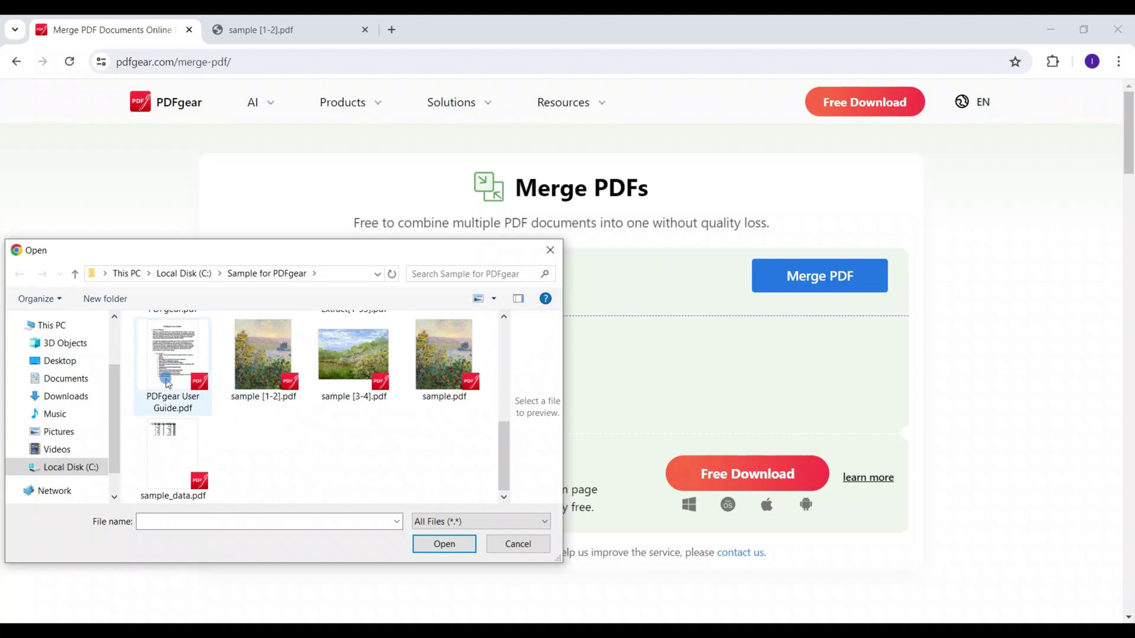
left_click(173, 458)
left_click(436, 545)
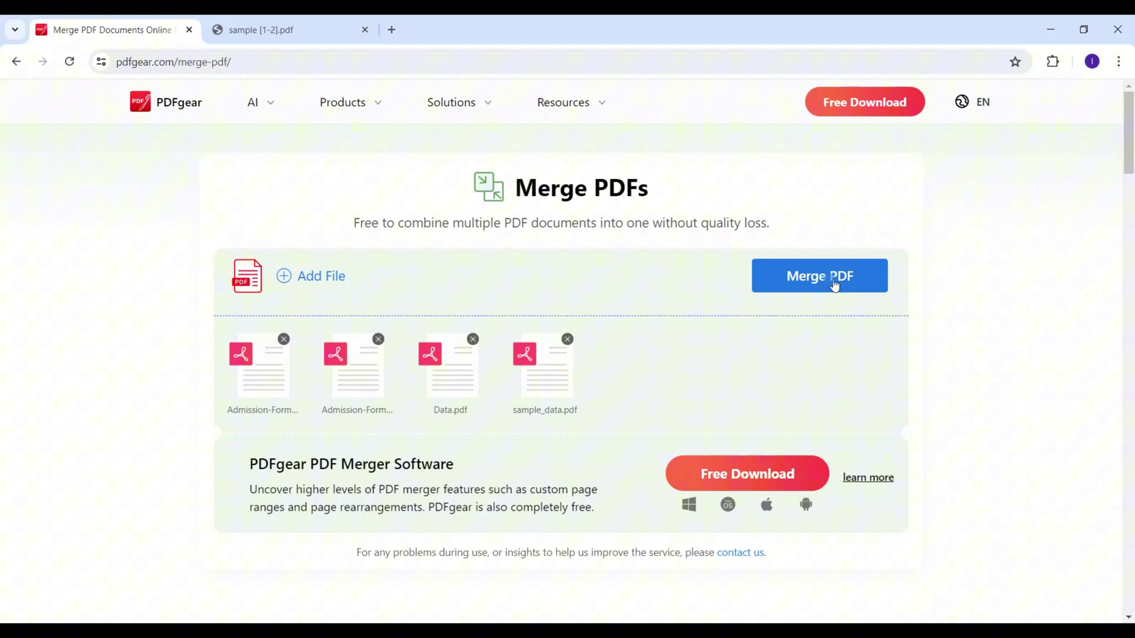
left_click(834, 285)
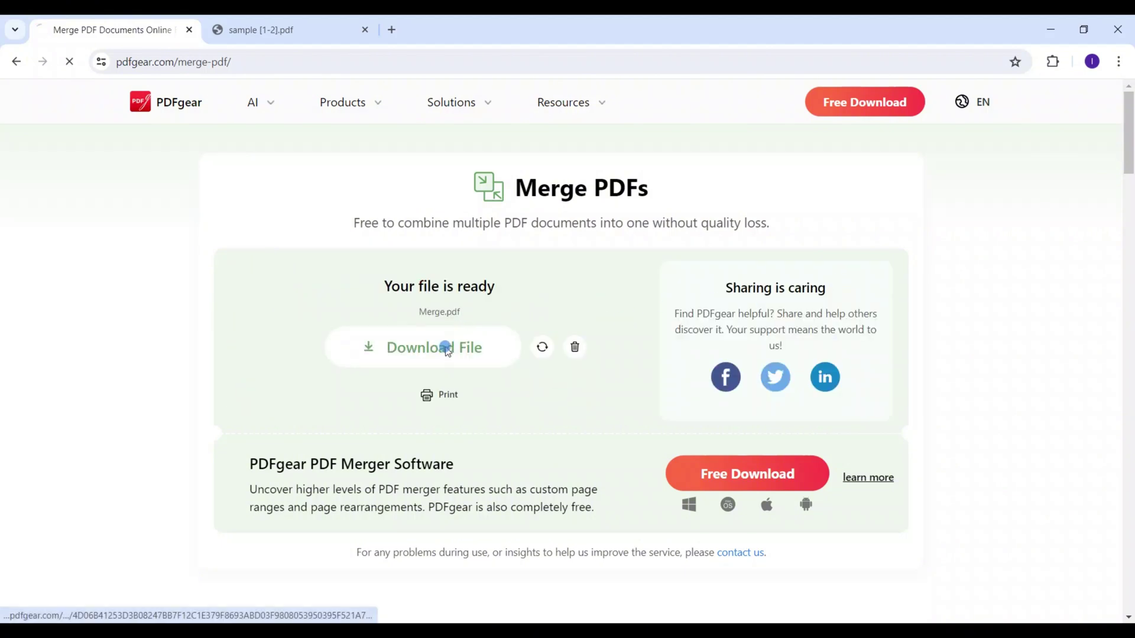
- Download the merged file as Merge (1).pdf and scroll through its eight pages
left_click(444, 348)
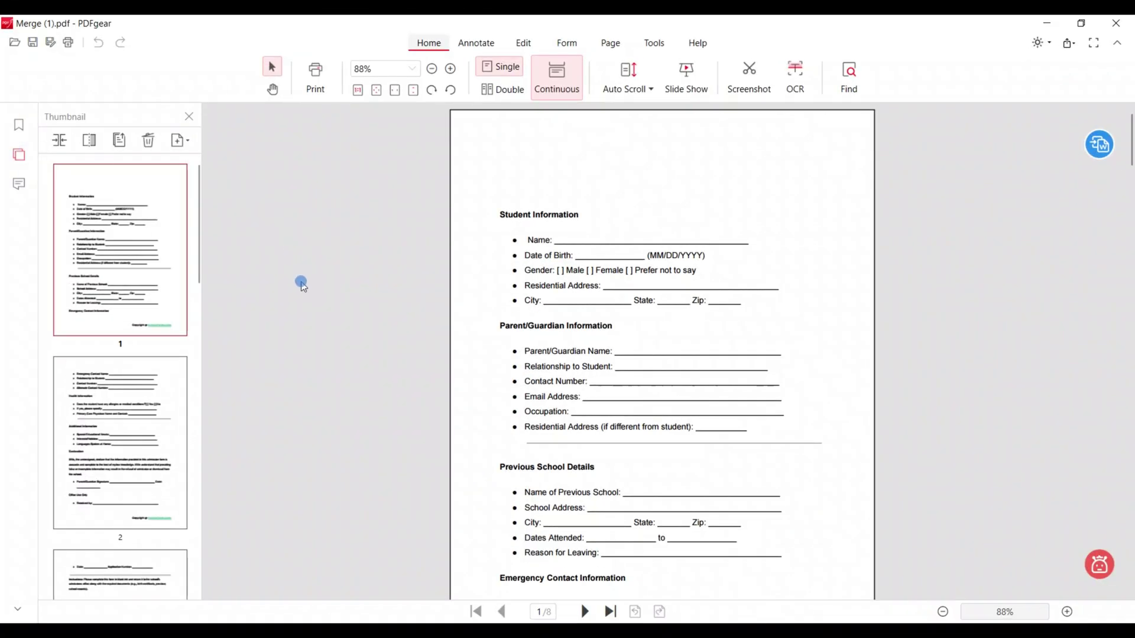
scroll(133, 298, "down", 4)
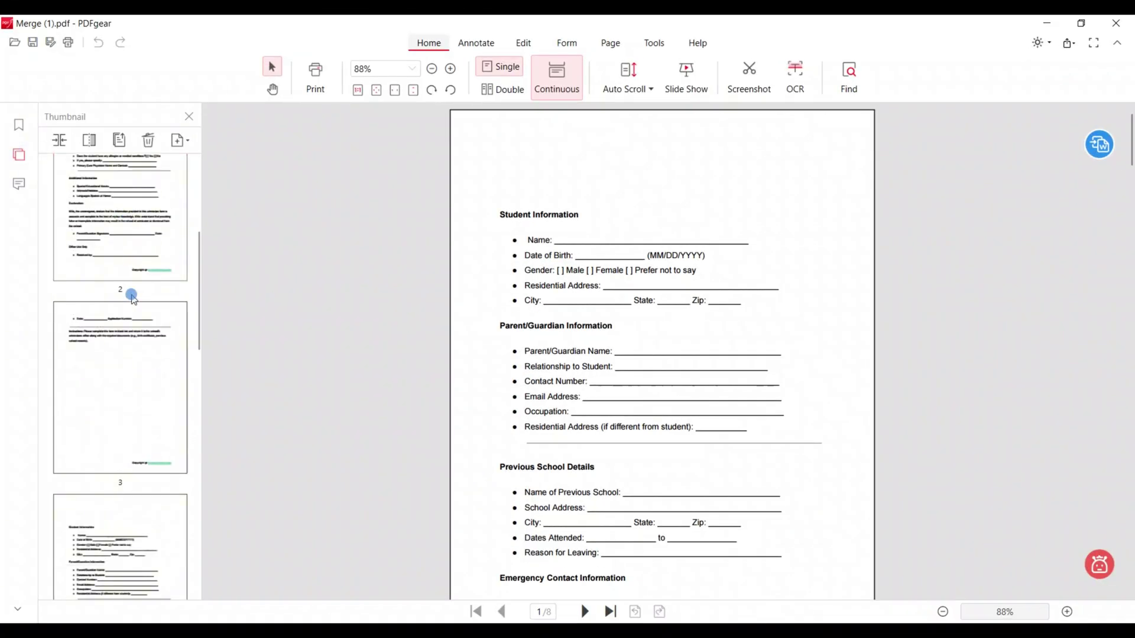
scroll(136, 331, "down", 3)
scroll(142, 390, "down", 3)
scroll(145, 400, "down", 3)
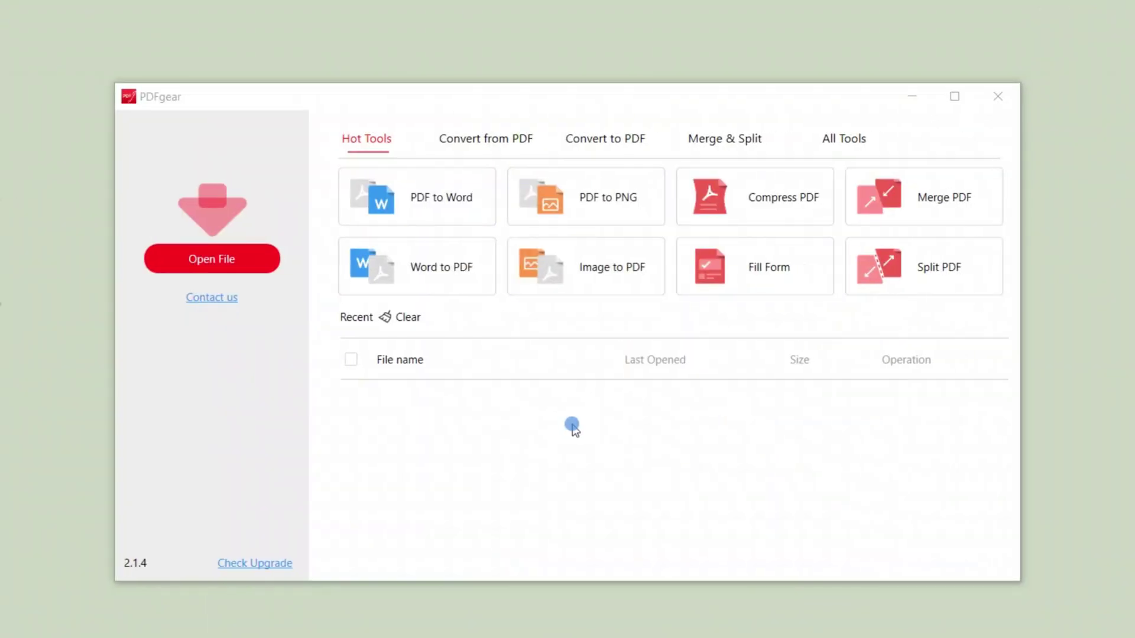
- Load the user guide extract, user guide, sample [1-2], sample [3-4], sample and sample_data into the desktop merge tool
left_click(708, 142)
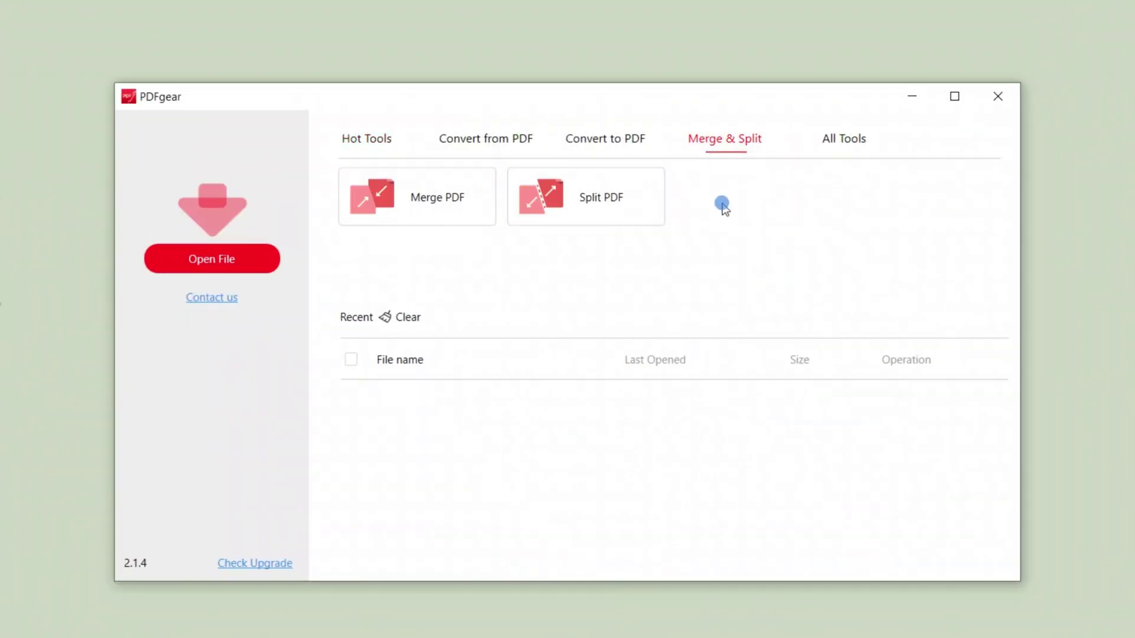
left_click(421, 208)
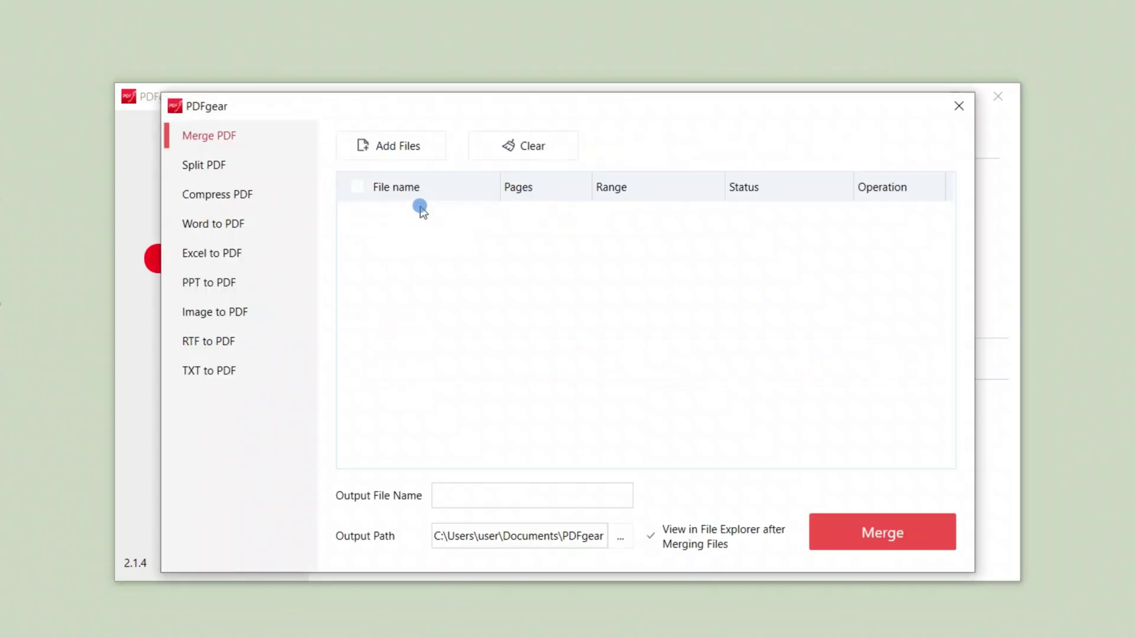
left_click(401, 144)
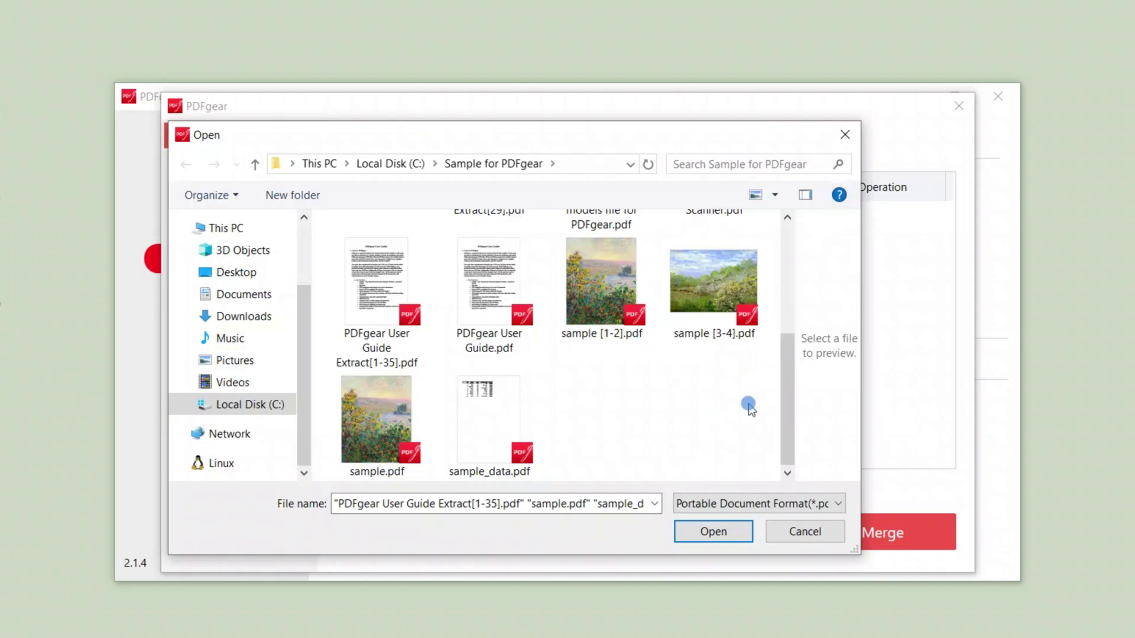
mouse_move(748, 453)
left_mouse_down()
mouse_move(663, 394)
mouse_move(427, 306)
left_mouse_up()
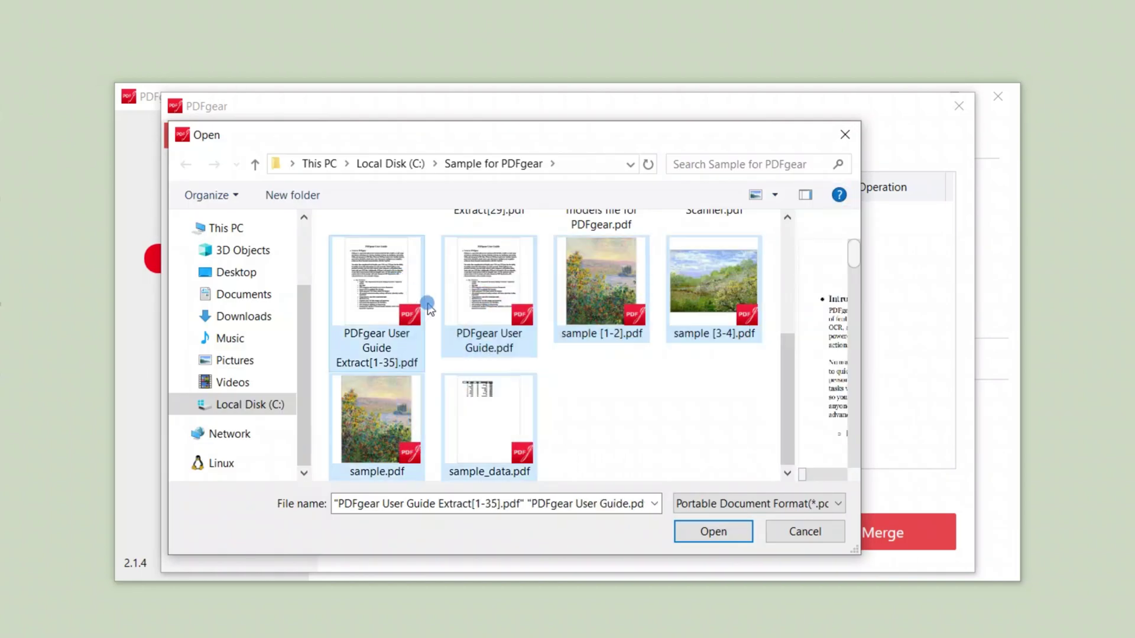
left_click(732, 535)
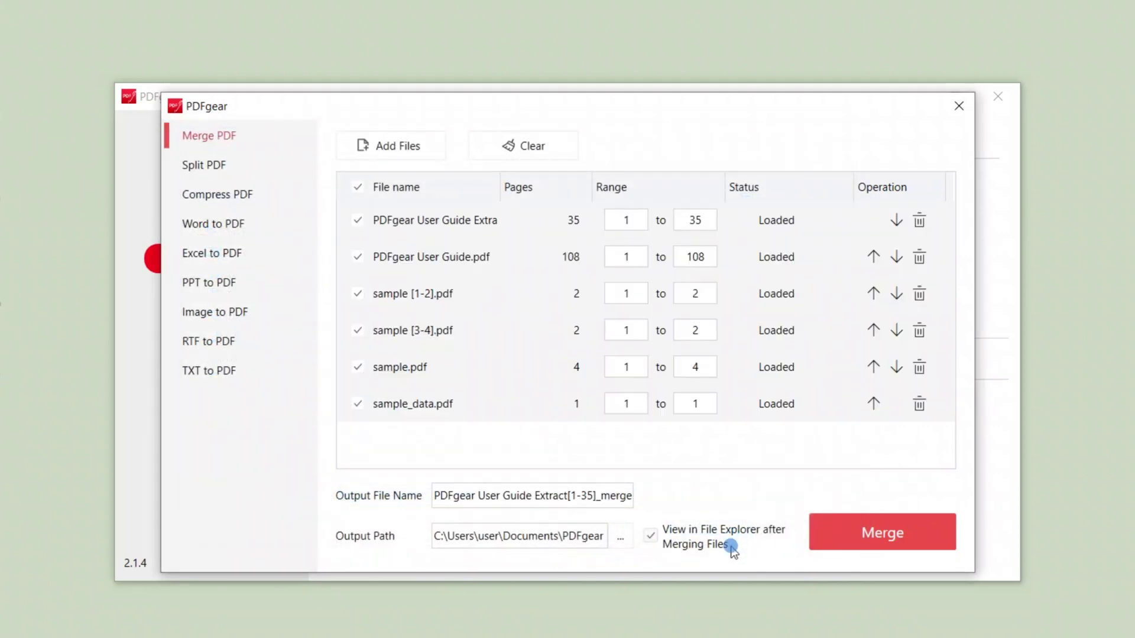
- Limit the user guide to pages 1–3 and the extract to page 7
left_click(357, 406)
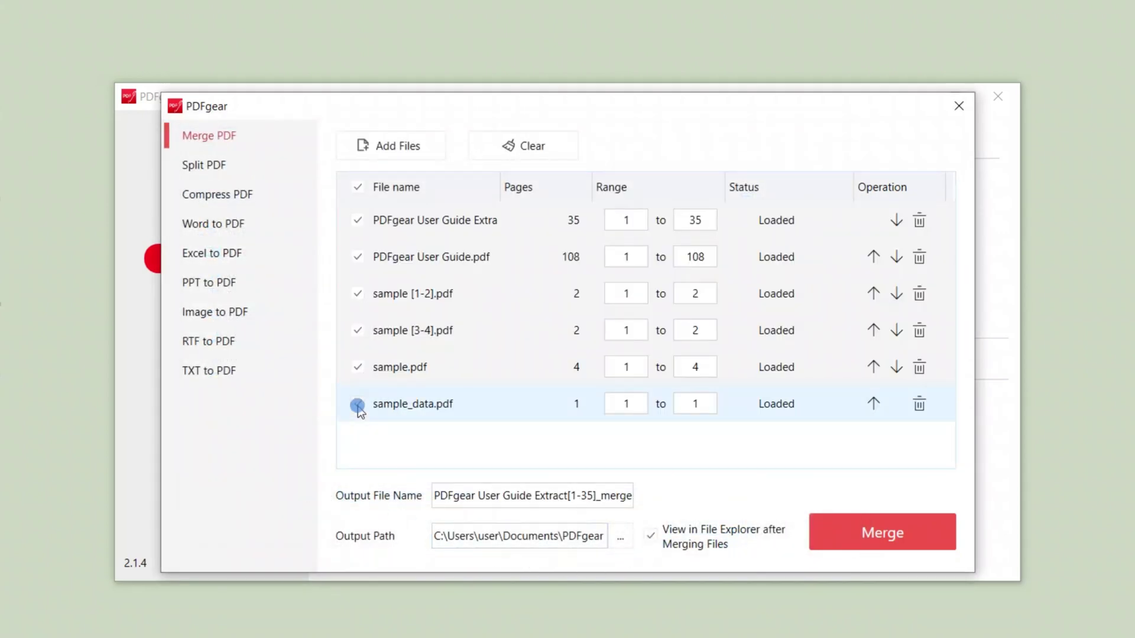
left_click(359, 268)
left_click(631, 258)
left_click(685, 254)
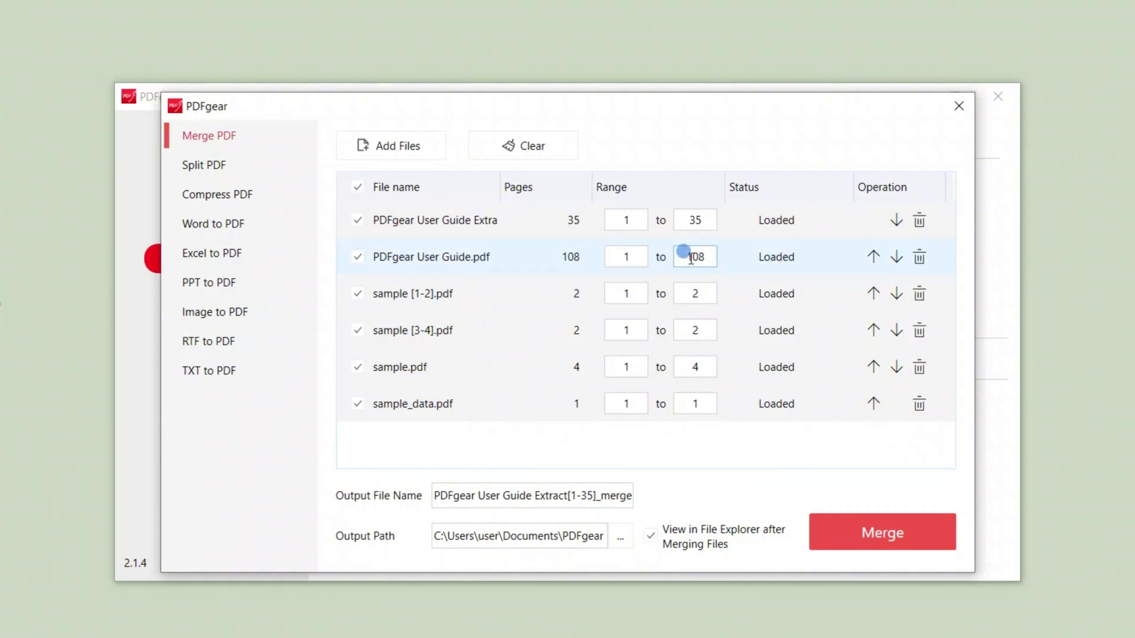
left_click(711, 256)
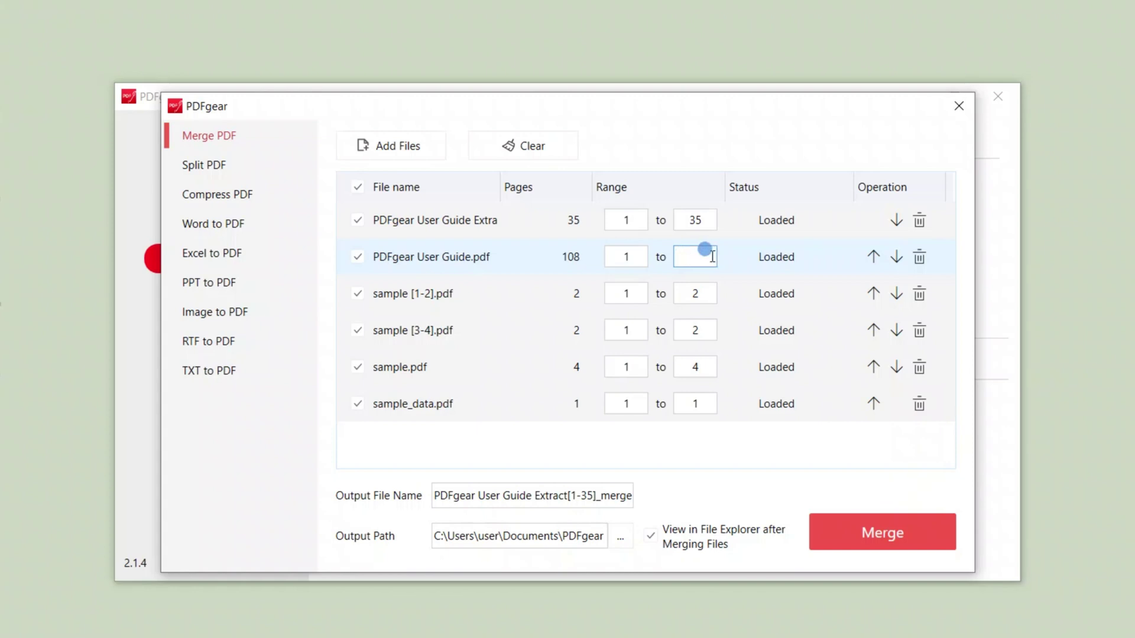
type("3")
left_click(636, 216)
type("7")
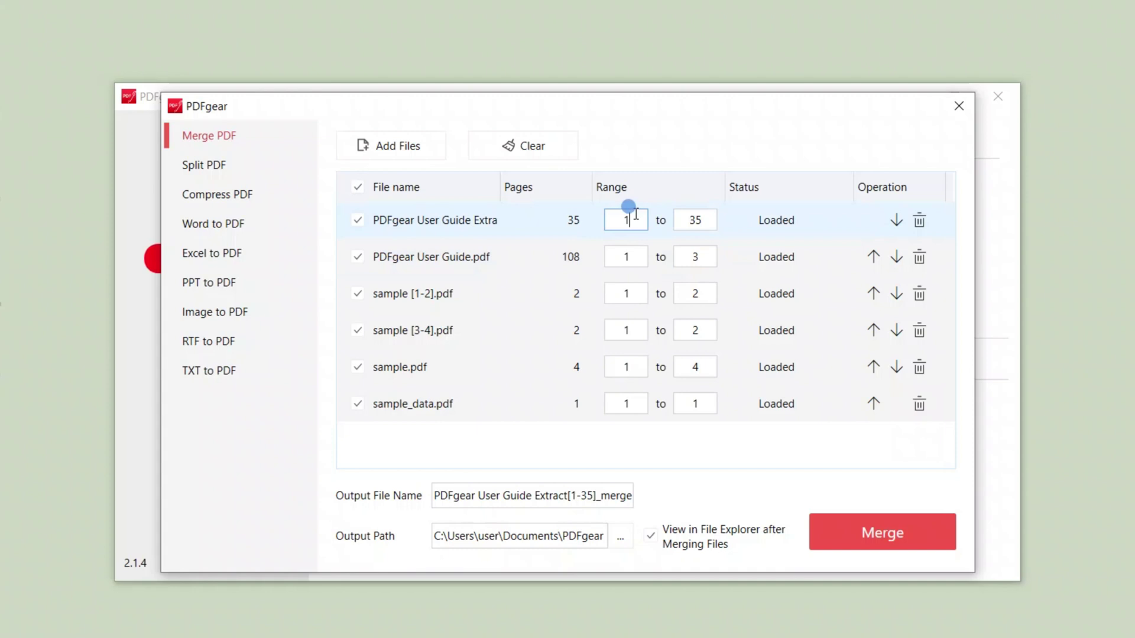
double_click(690, 208)
type("7")
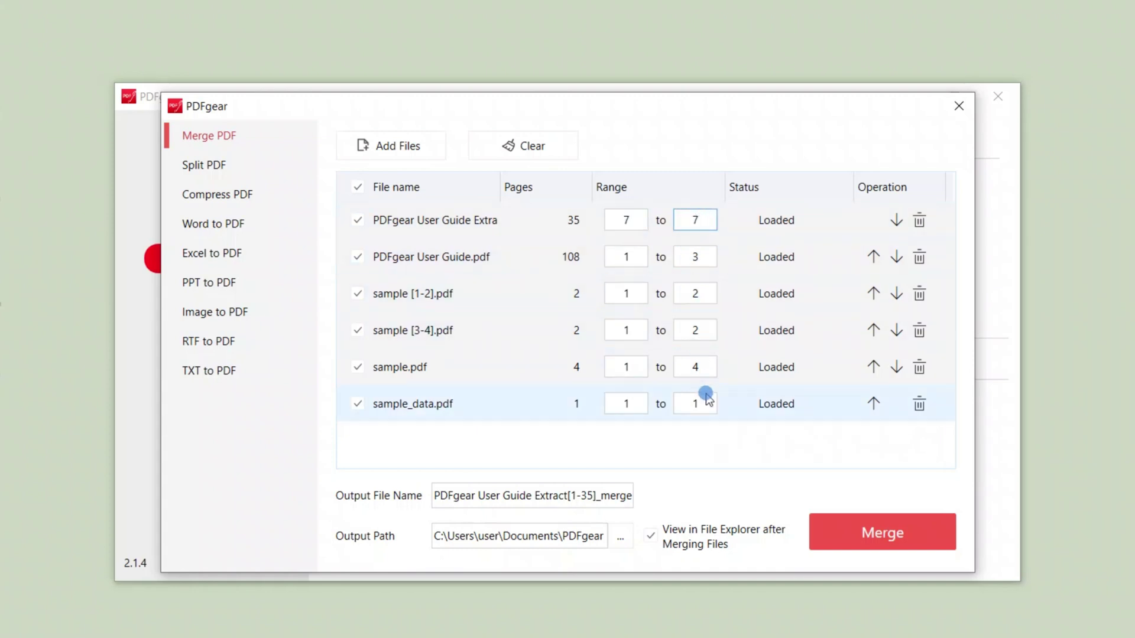
left_click(637, 373)
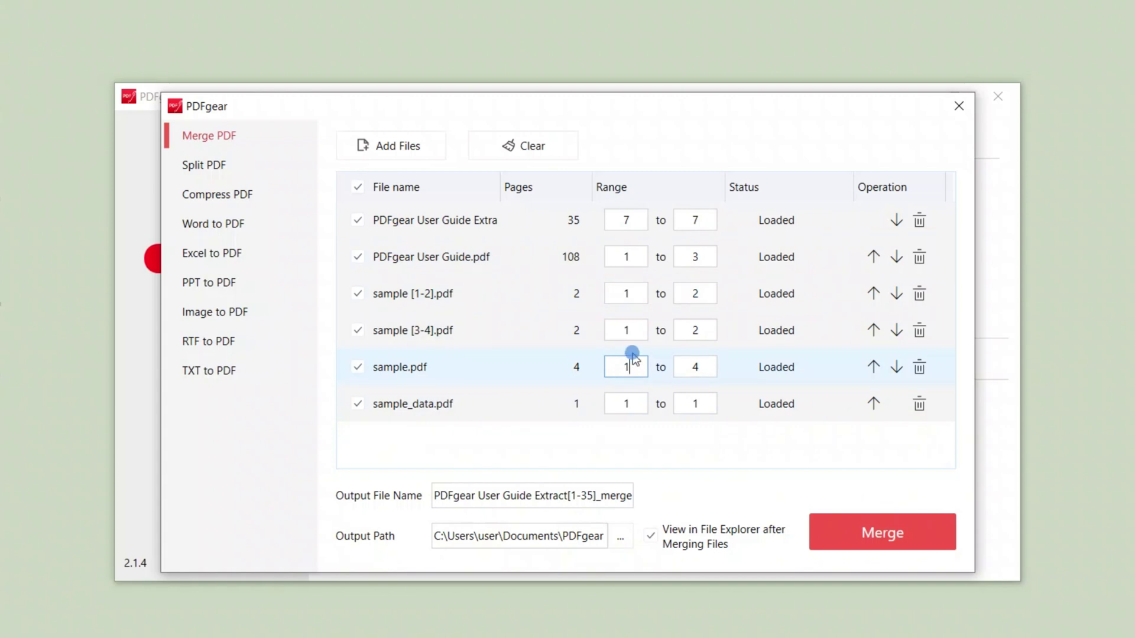
- Move sample.pdf up and the user guide down, then remove sample_data.pdf and sample [3-4].pdf
left_click(874, 367)
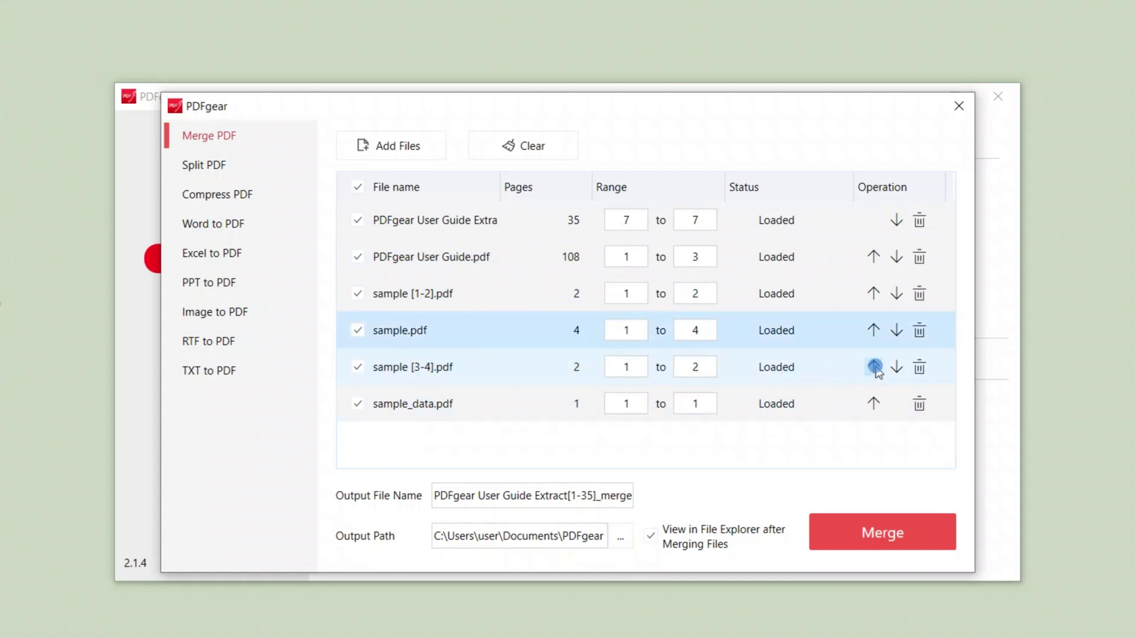
left_click(896, 256)
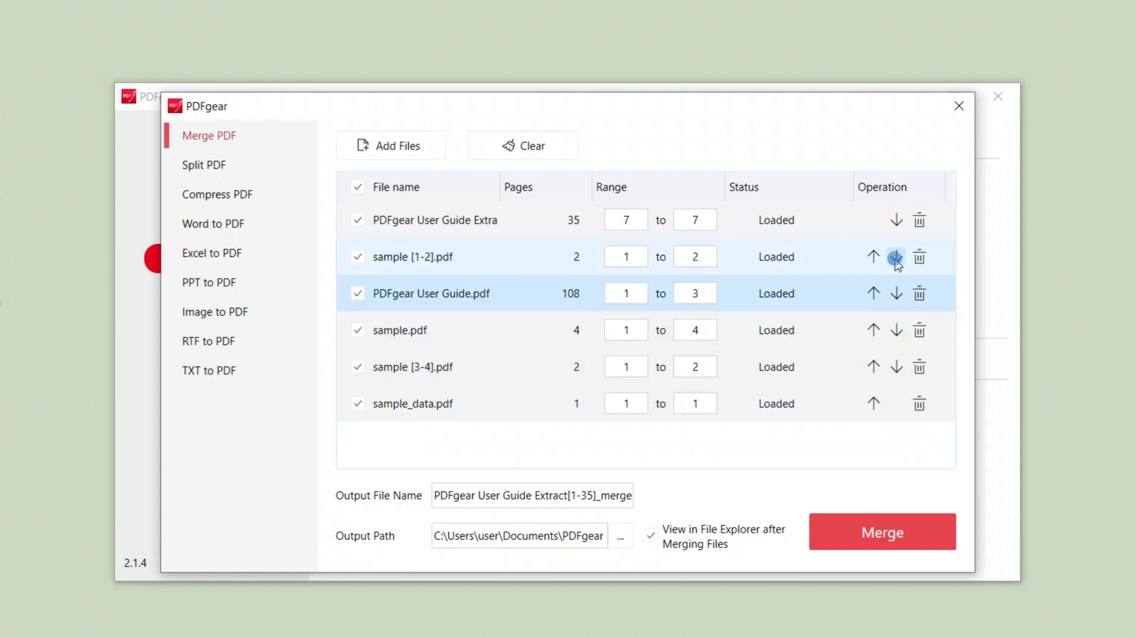
left_click(896, 294)
left_click(896, 331)
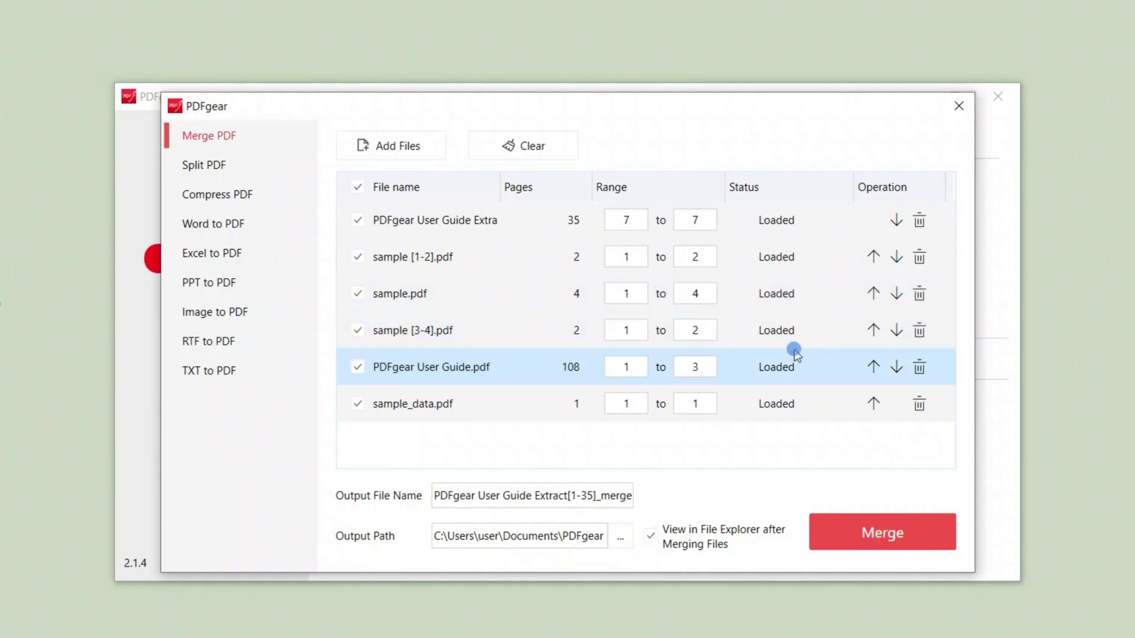
left_click(919, 404)
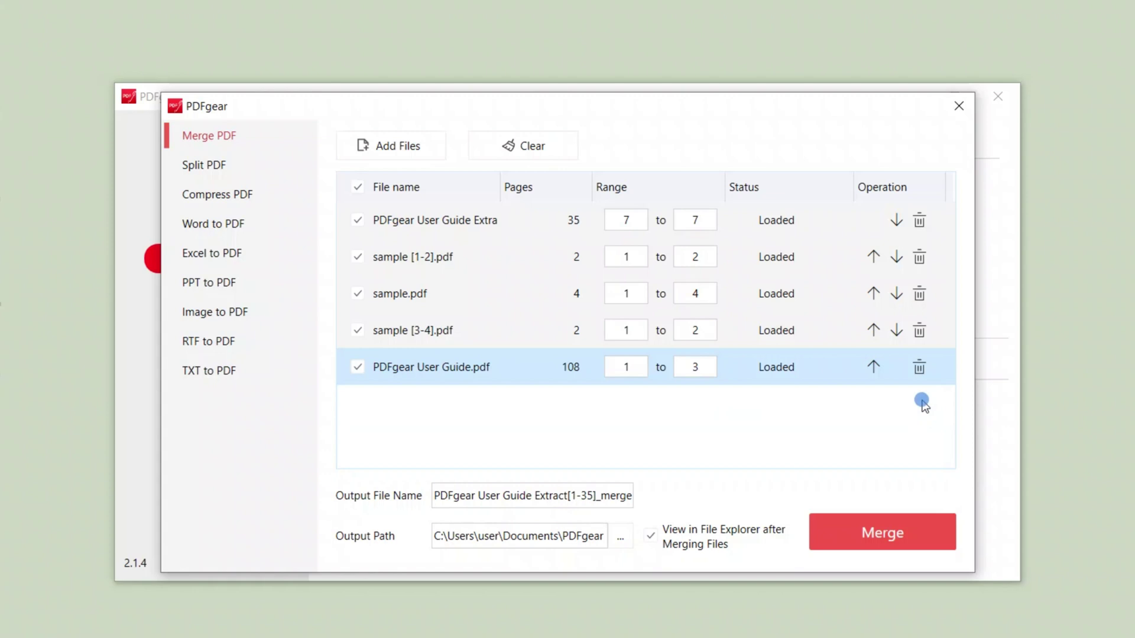
left_click(919, 331)
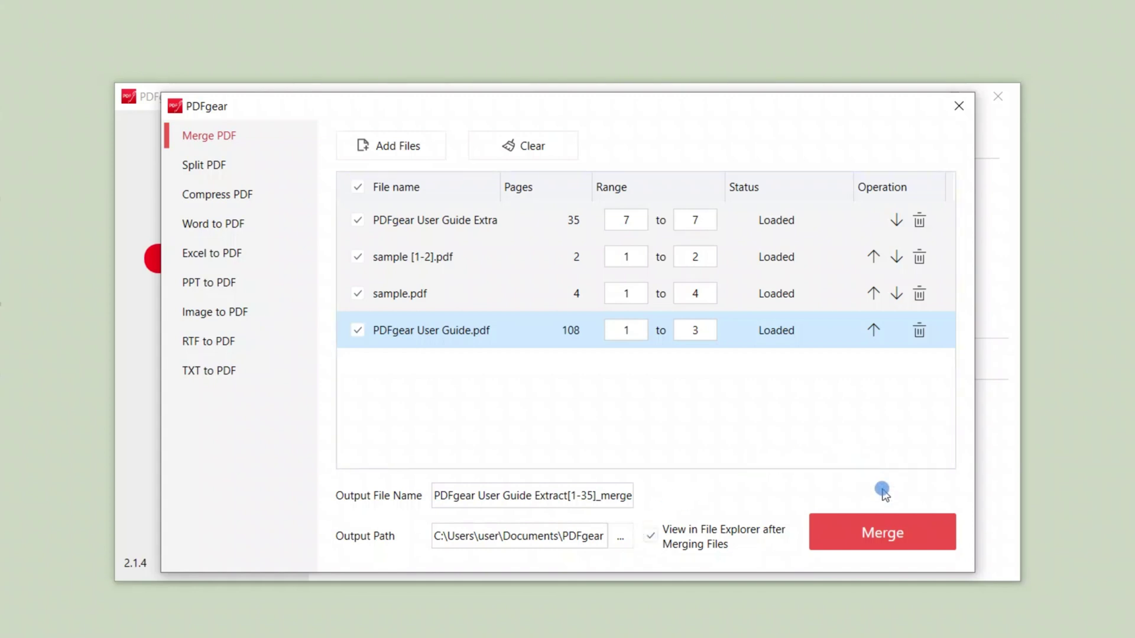
- Merge the four queued PDFs into a 10-page file and scroll through its pages
left_click(887, 534)
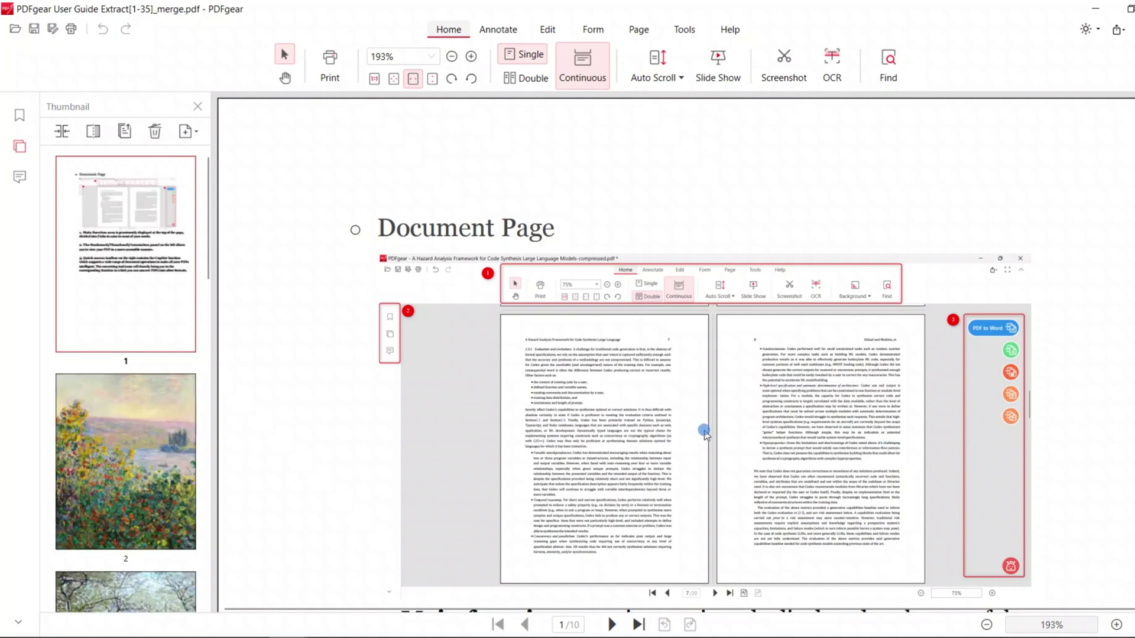
scroll(708, 436, "down", 3, "ctrl")
scroll(689, 438, "down", 3, "ctrl")
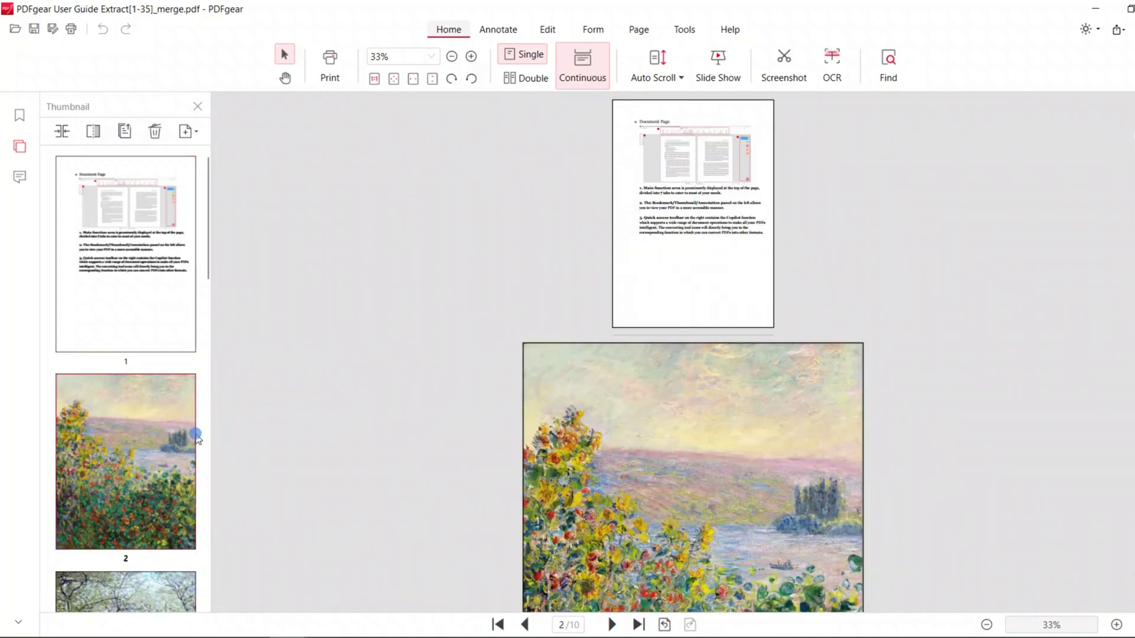
scroll(98, 439, "down", 3)
scroll(98, 439, "down", 3)
scroll(103, 443, "down", 4)
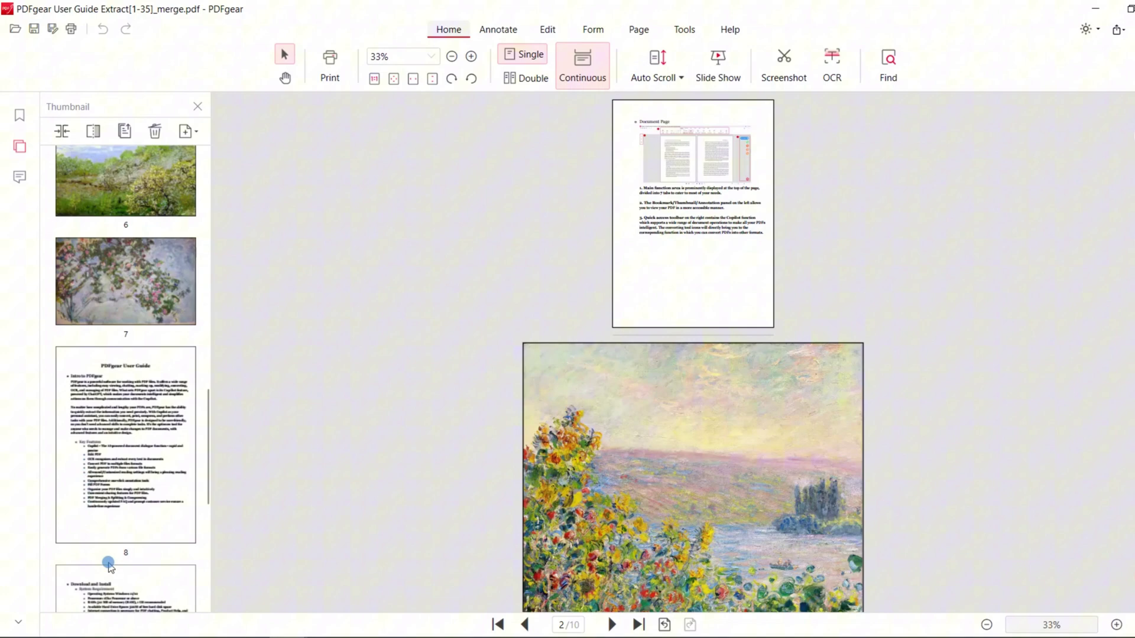
scroll(112, 554, "down", 3)
scroll(113, 554, "up", 5)
scroll(113, 555, "up", 4)
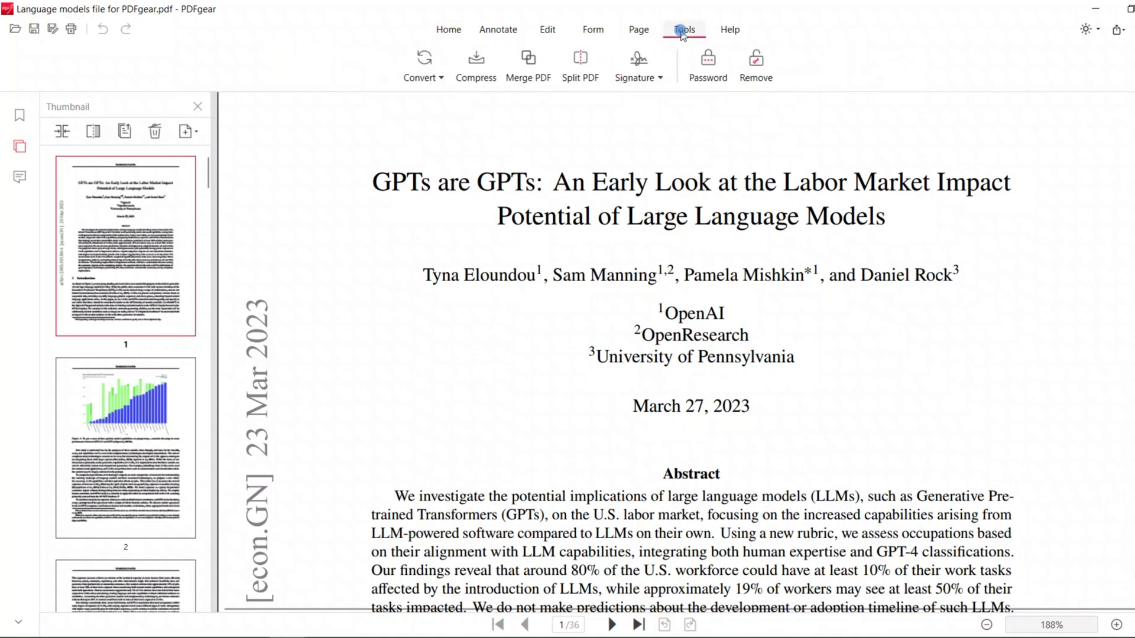
left_click(530, 70)
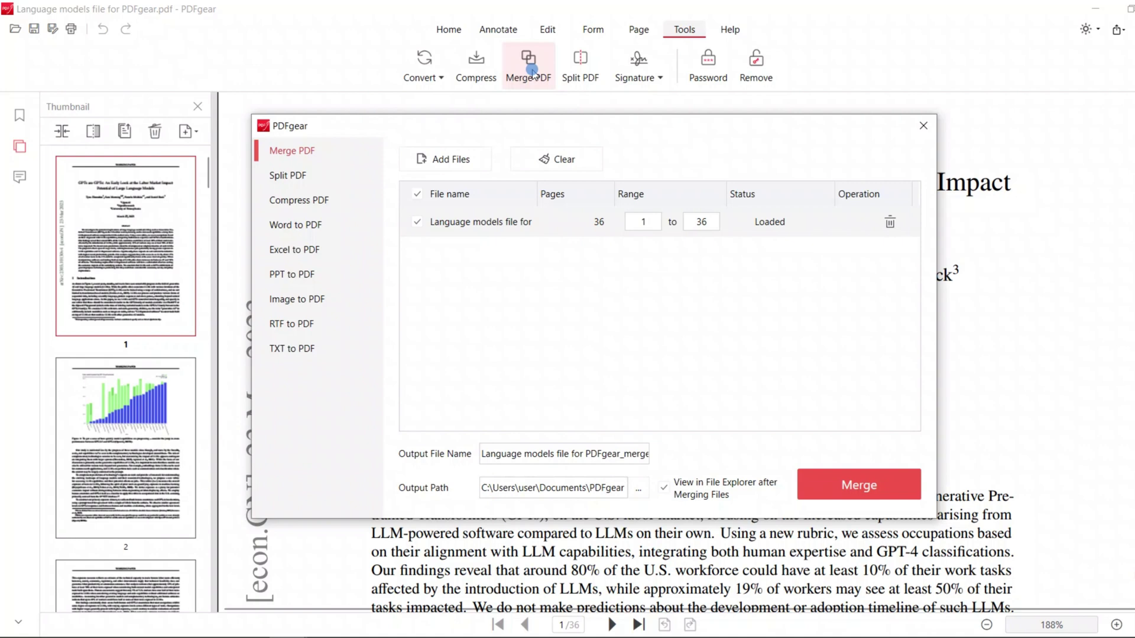
left_click(463, 166)
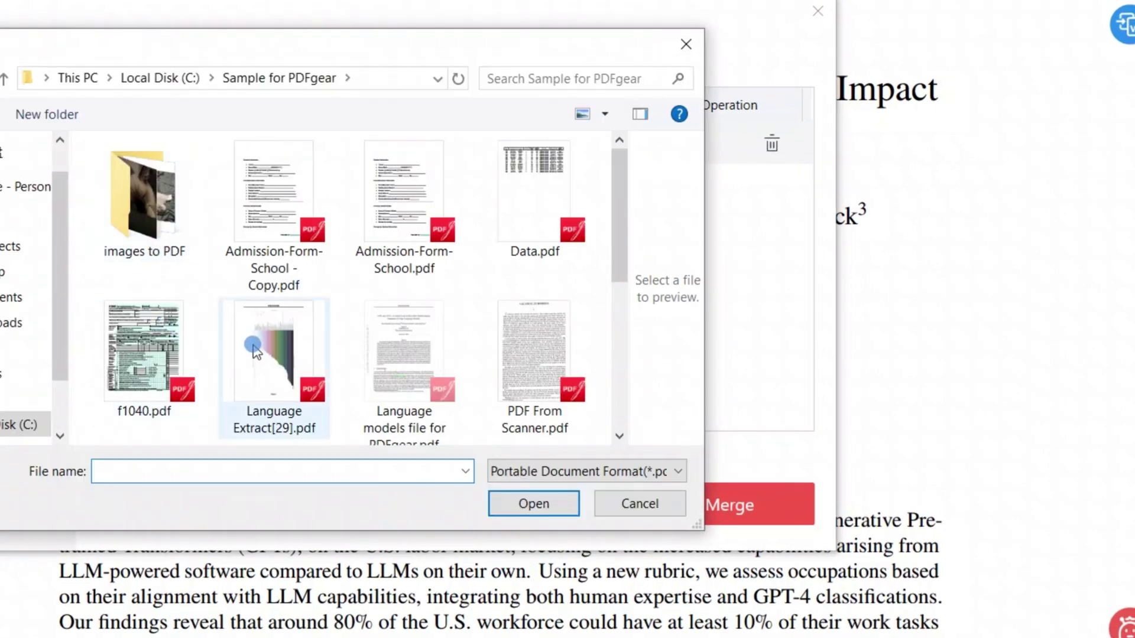
double_click(255, 350)
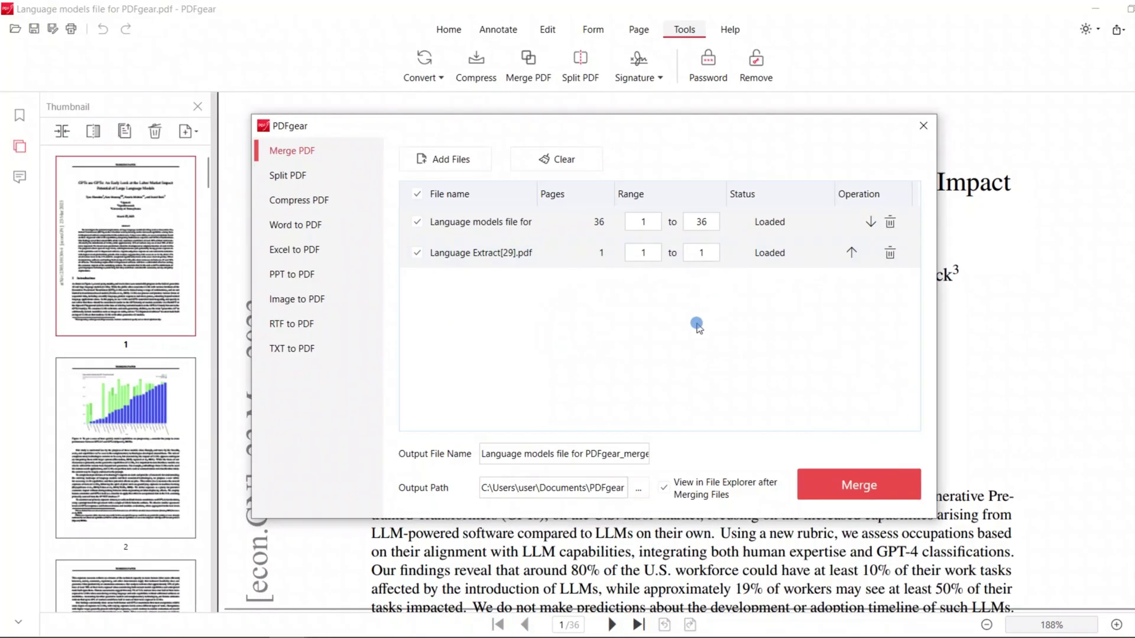
left_click(925, 125)
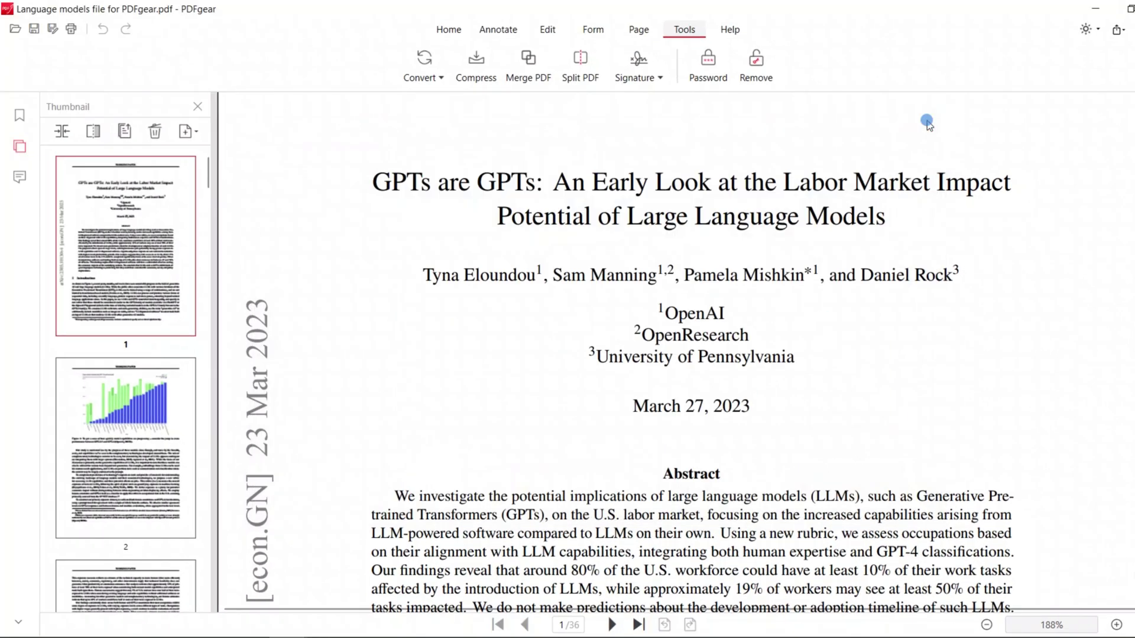
- In page view, select pages 3 and 4 and choose Data.pdf to insert
left_click(639, 30)
left_click_drag(408, 148, 619, 176)
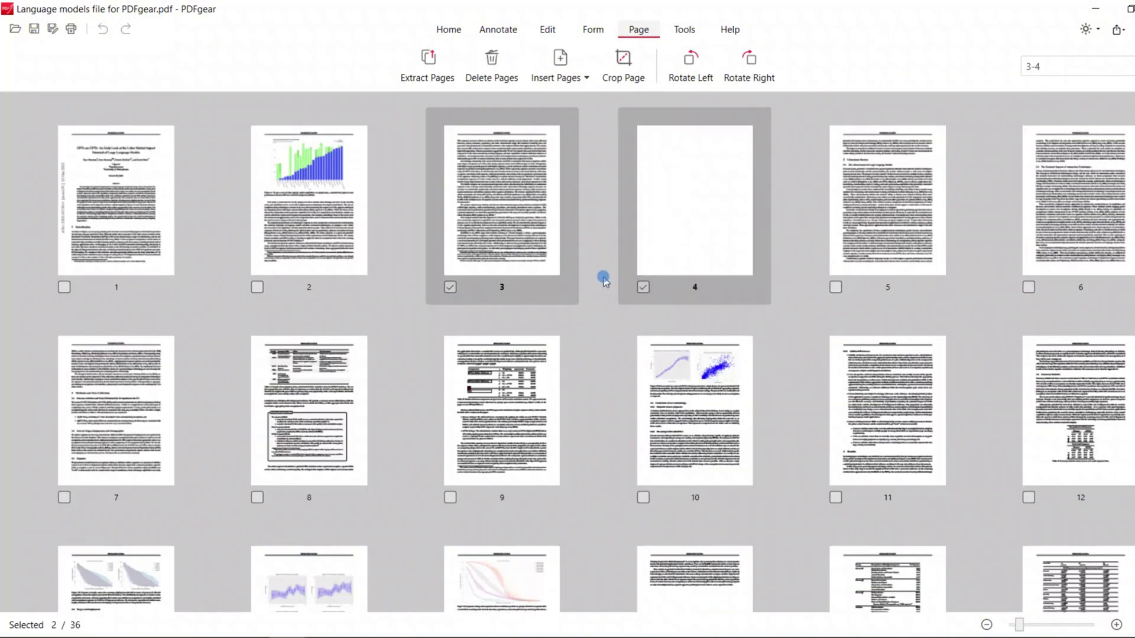
left_click(582, 77)
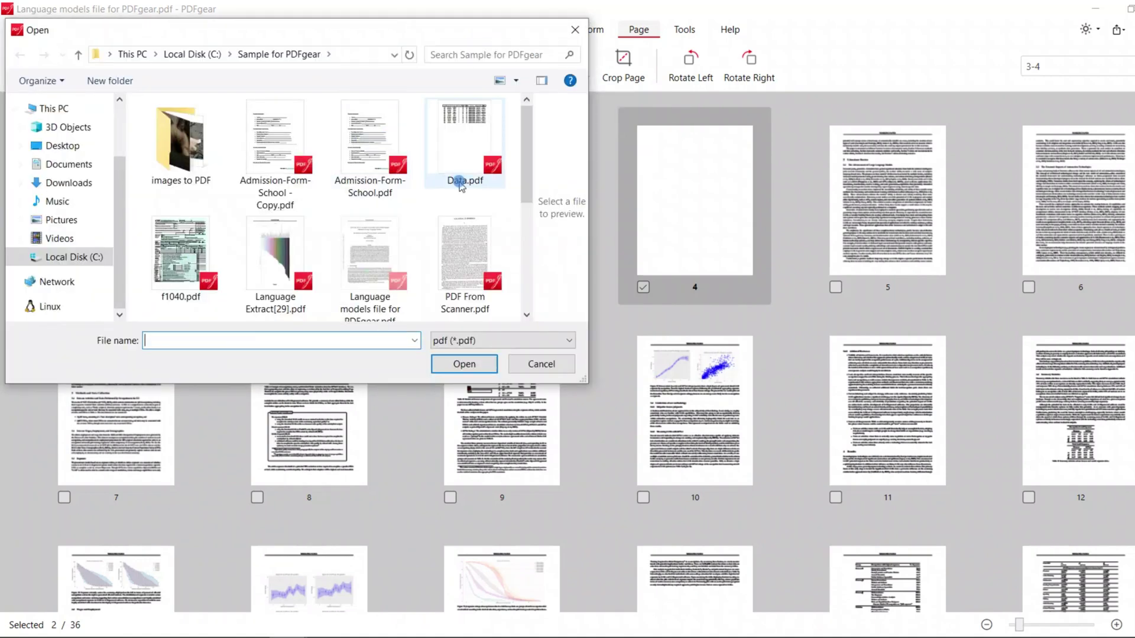
left_click(461, 180)
left_click(464, 364)
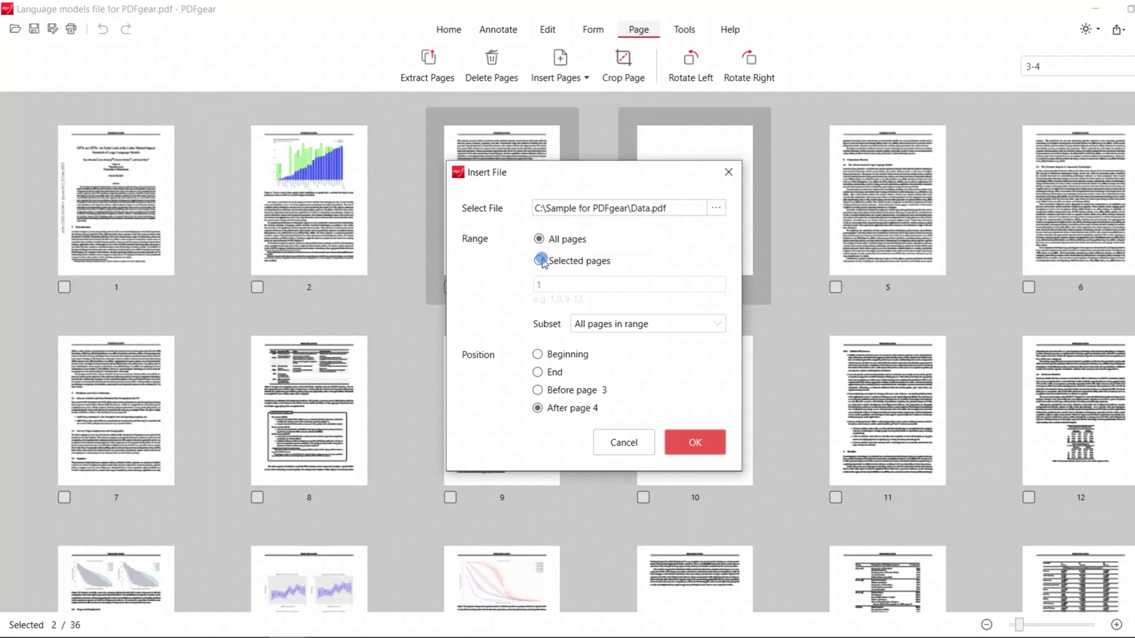
- Insert all pages of Data.pdf at the beginning of the document
left_click(542, 261)
type("1,2,3")
left_click(647, 324)
left_click(623, 358)
left_click(636, 325)
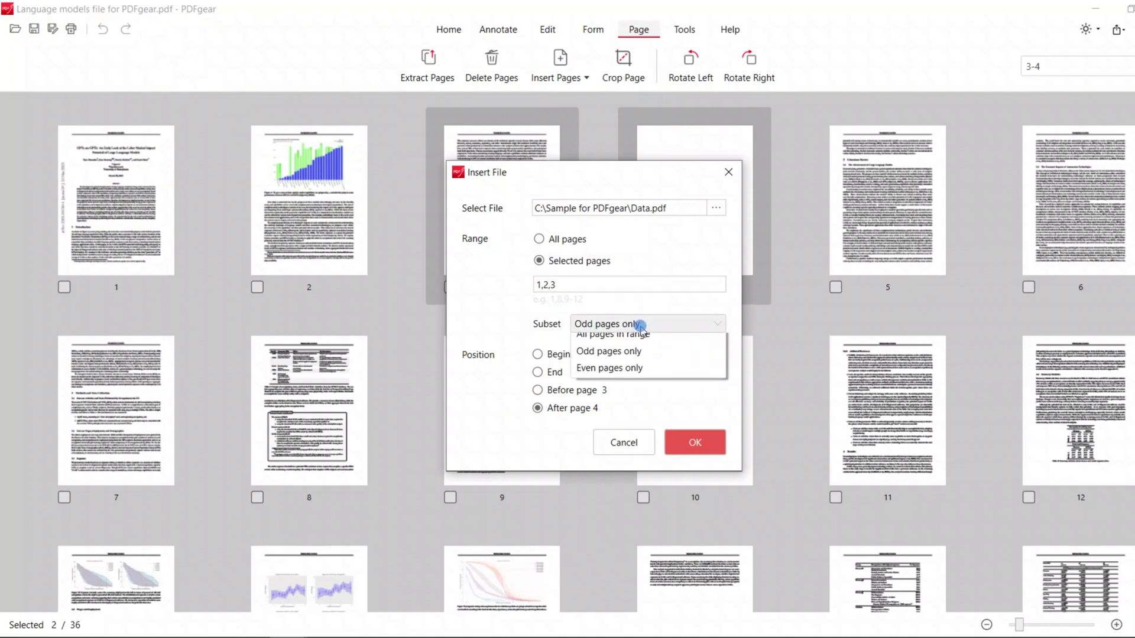
left_click(625, 374)
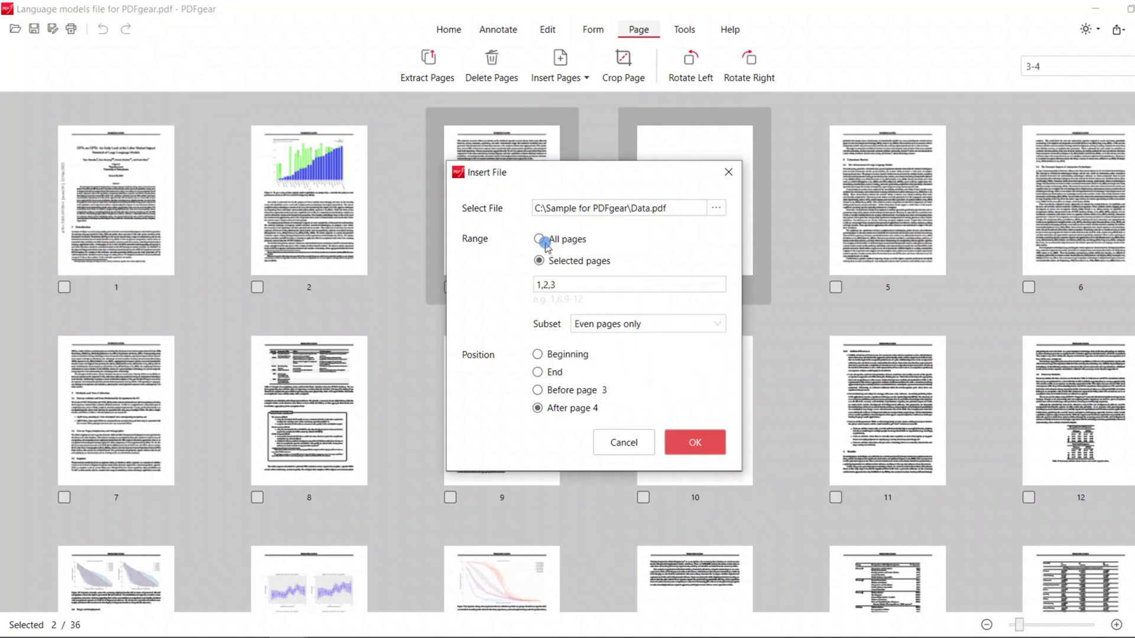
left_click(537, 240)
left_click(611, 323)
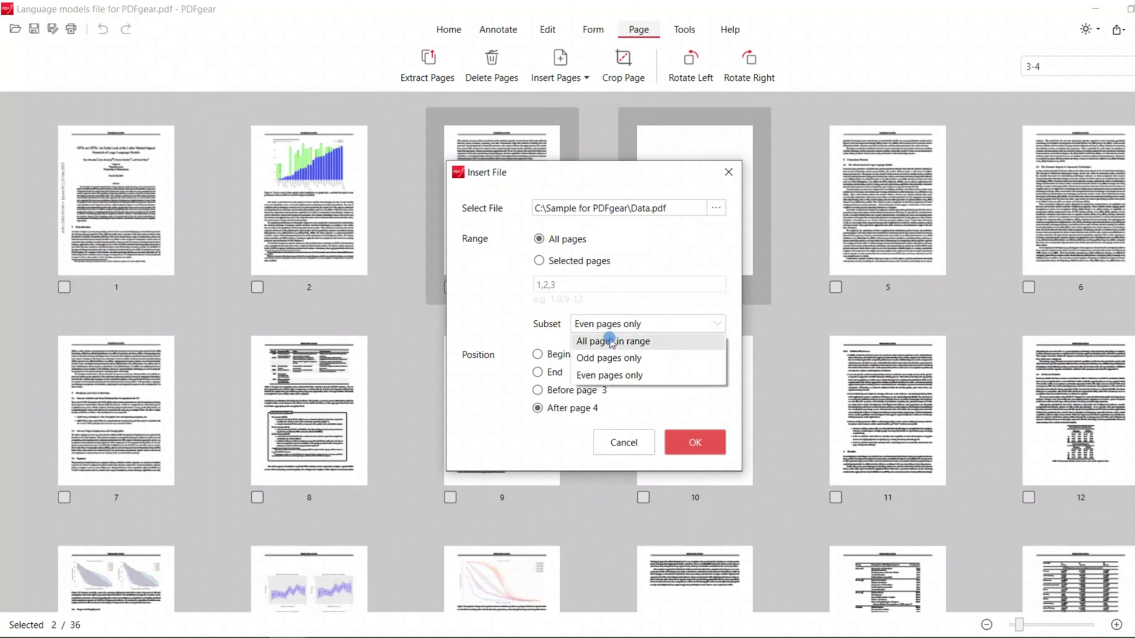
left_click(609, 338)
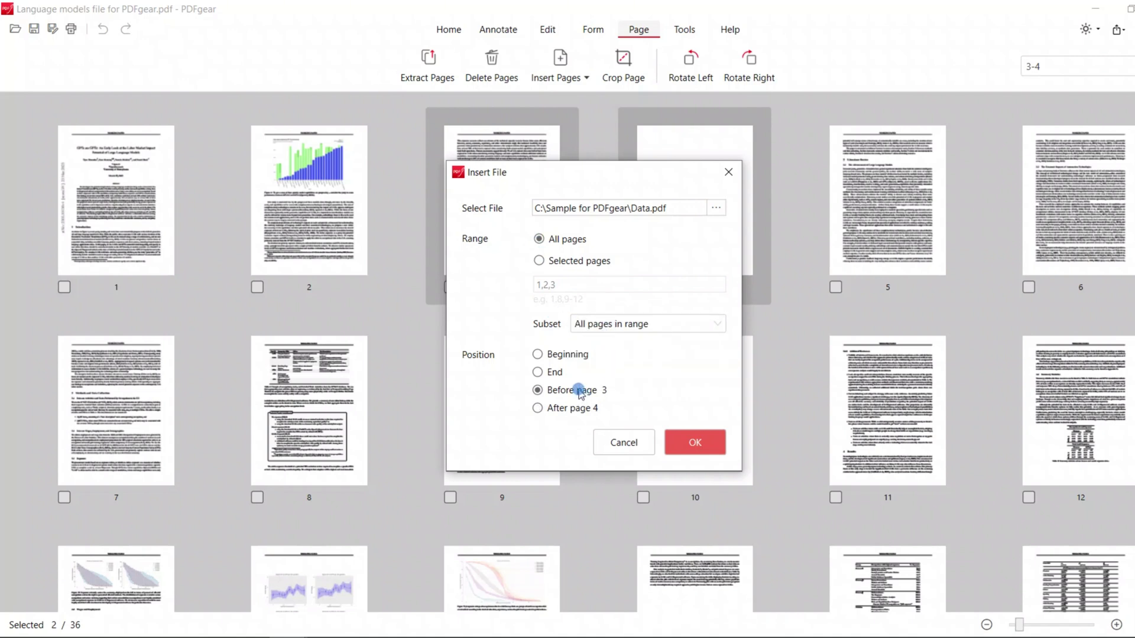
left_click_drag(579, 181, 909, 226)
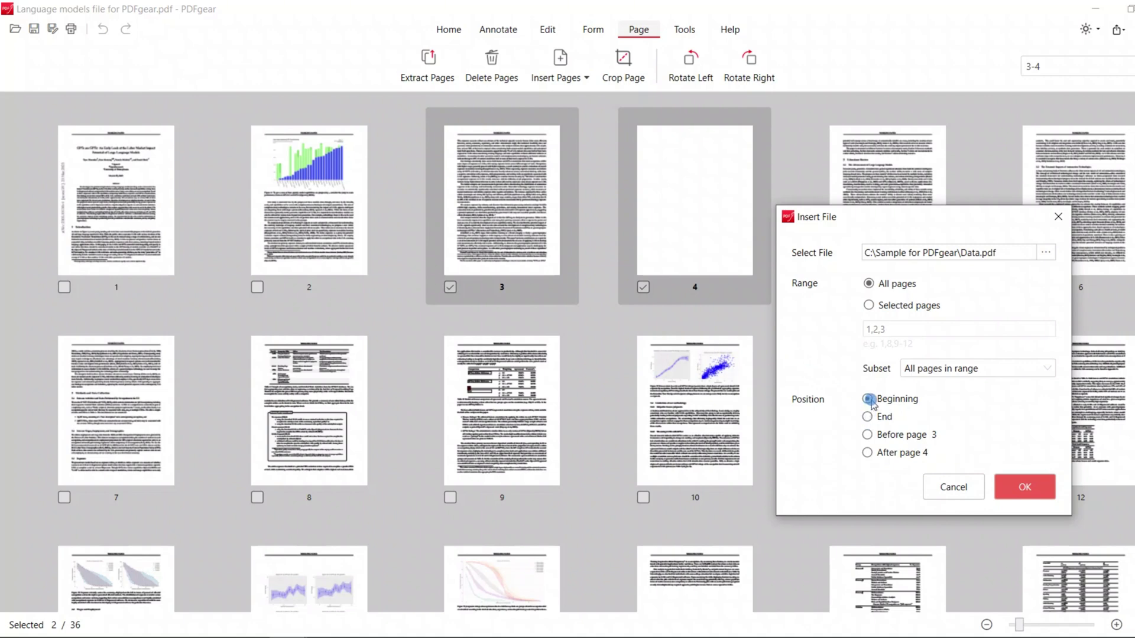
left_click(1011, 492)
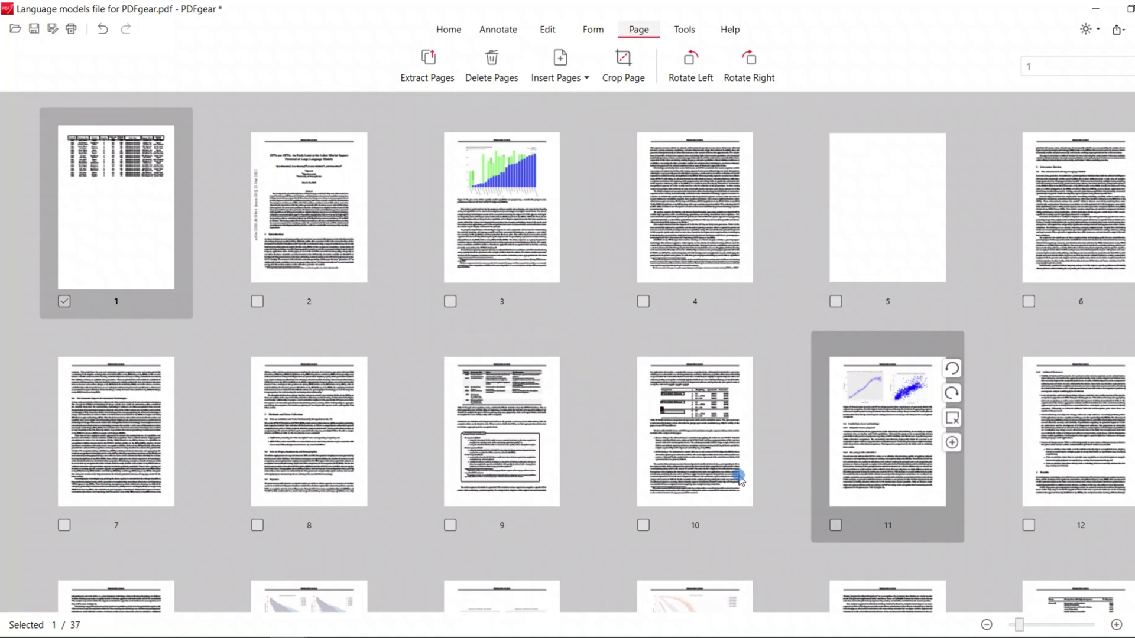
- Return to the reading view and check the inserted table page
left_click(116, 193)
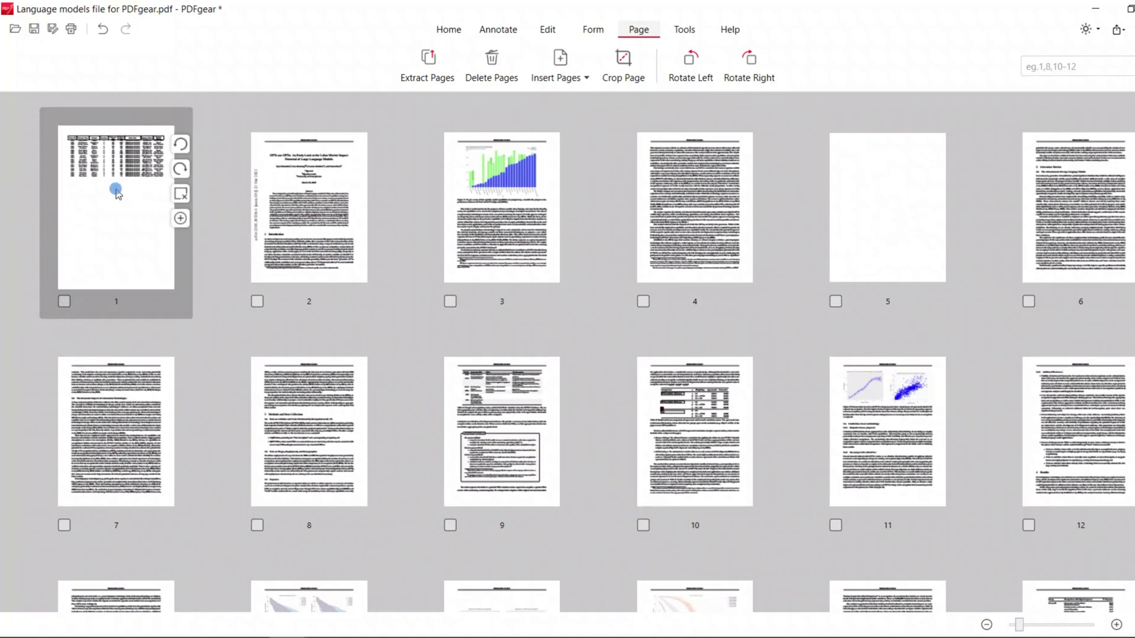
left_click(117, 193)
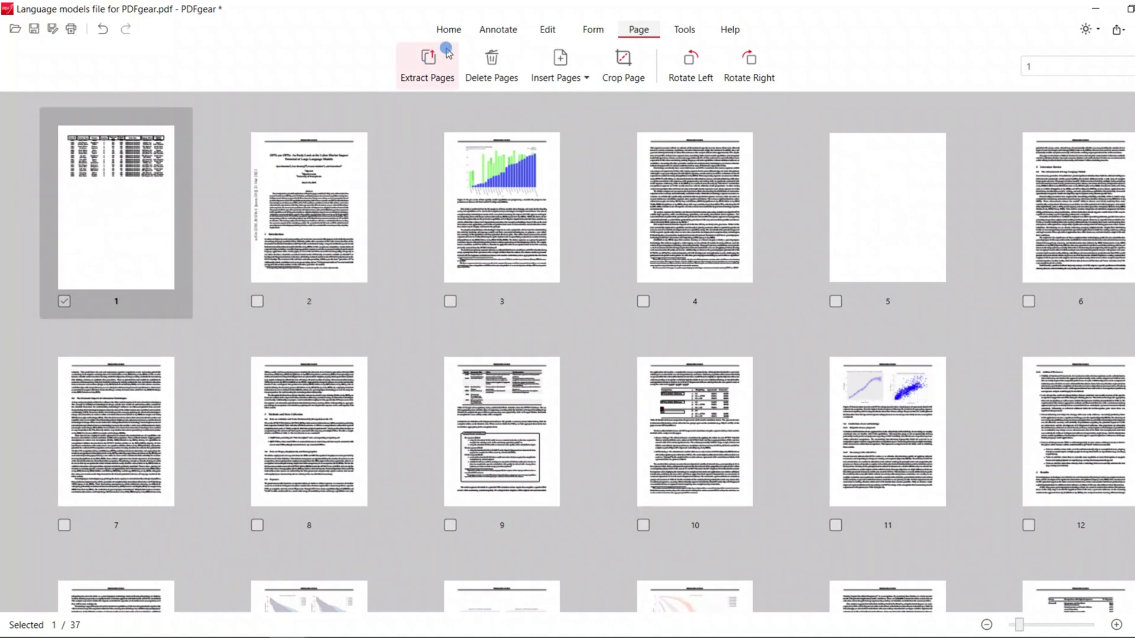
left_click(449, 30)
left_click(136, 285)
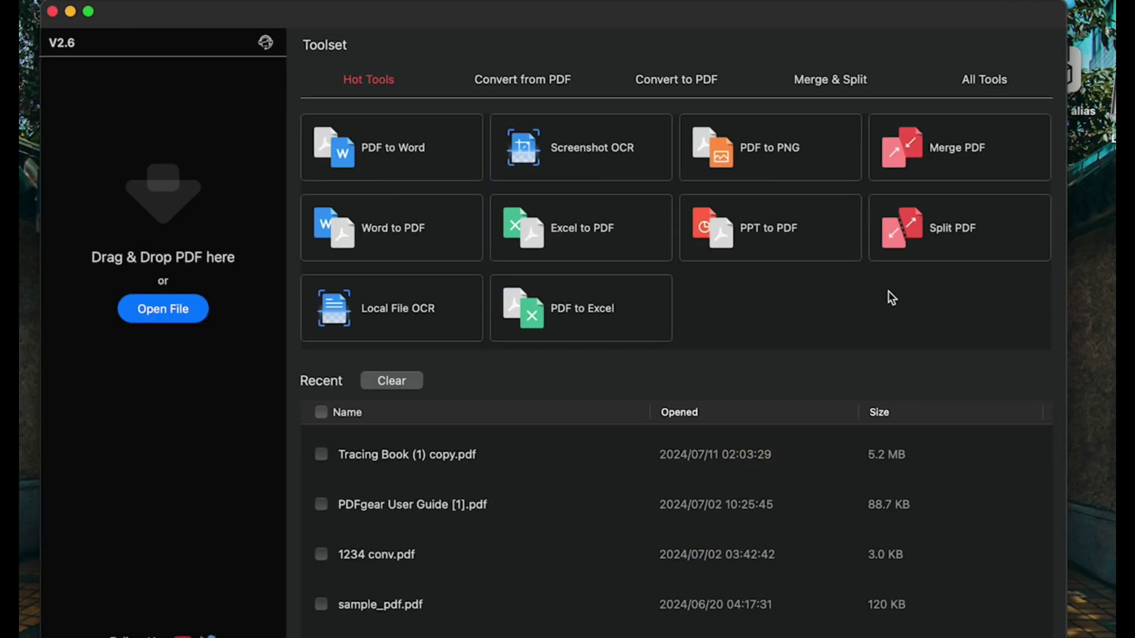
- Load user guide1.pdf and the compressed PDFgear User Guide extract into the Mac merge tool
left_click(843, 83)
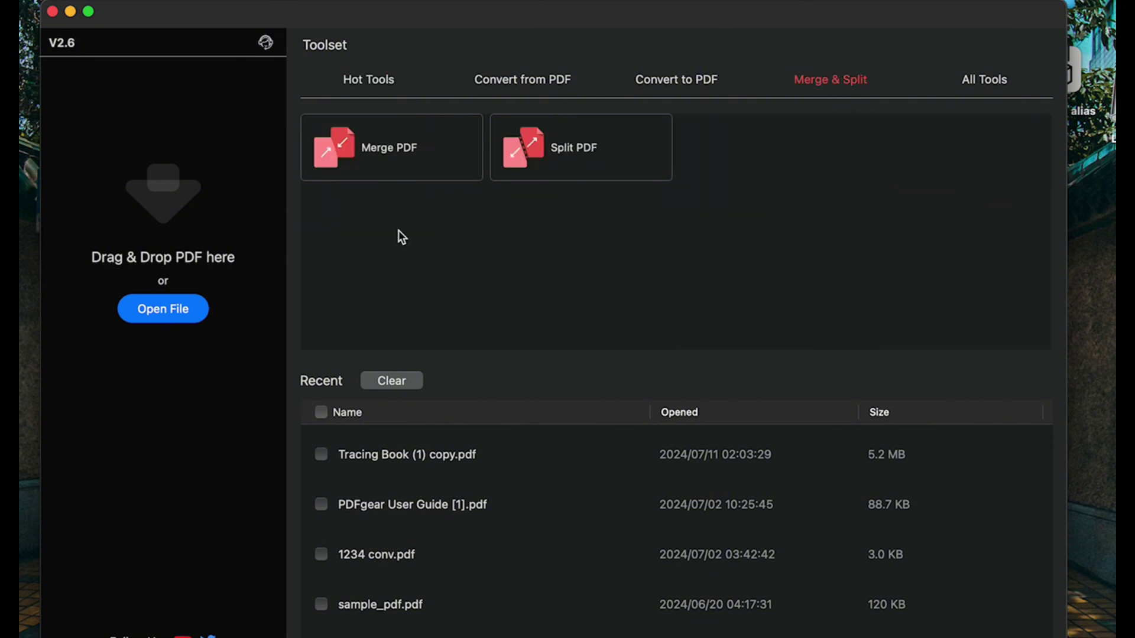
left_click(389, 161)
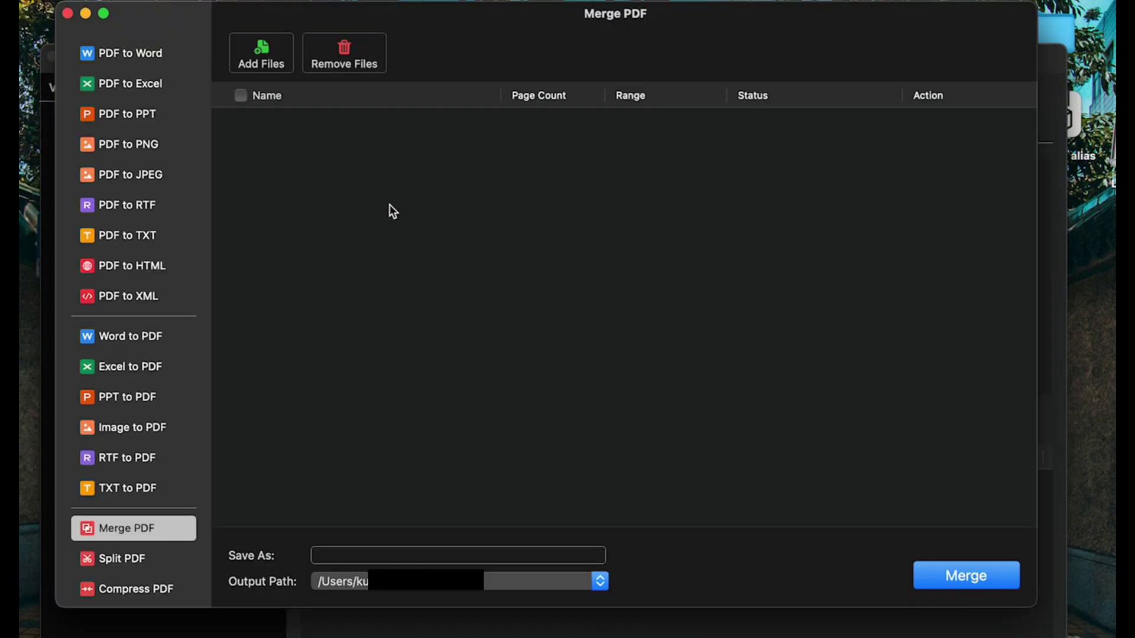
left_click(263, 59)
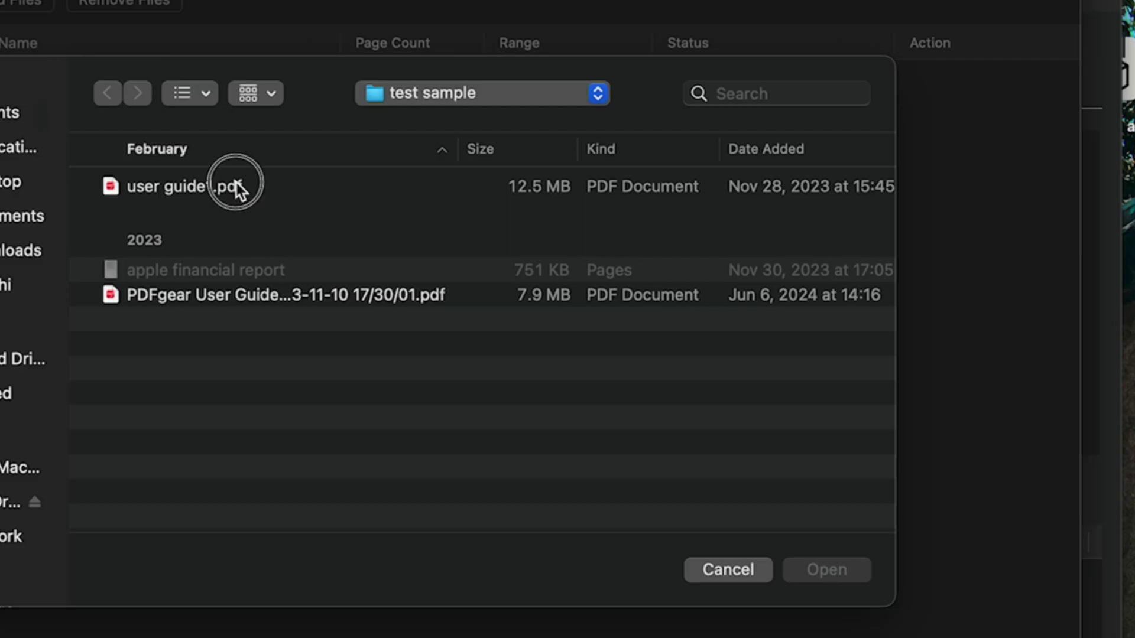
left_click(234, 188)
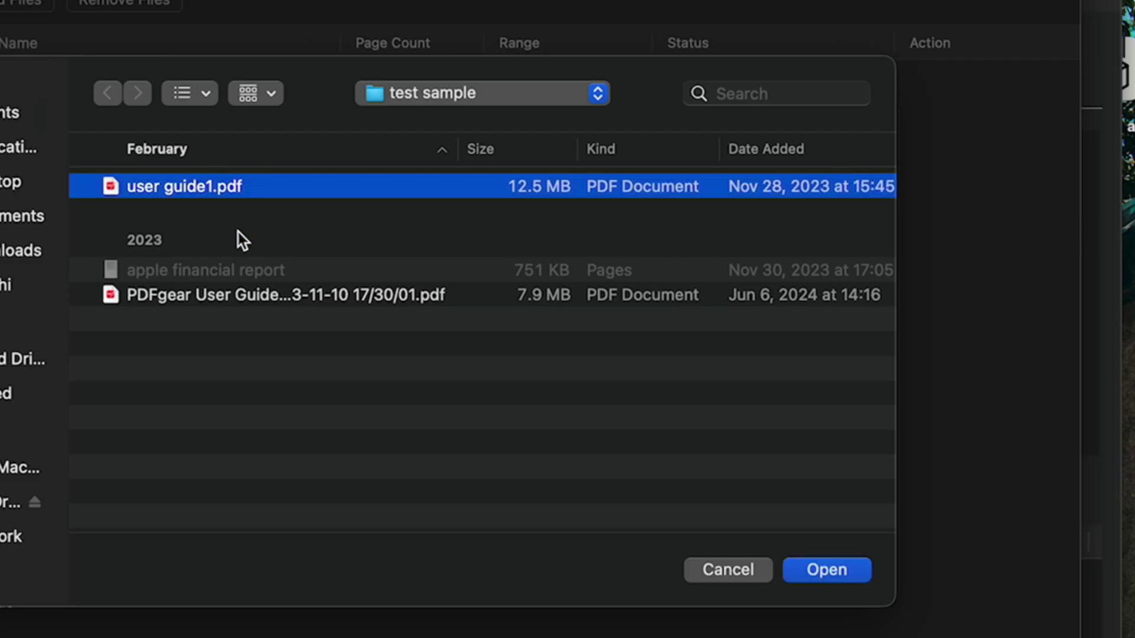
left_click(240, 296, "super")
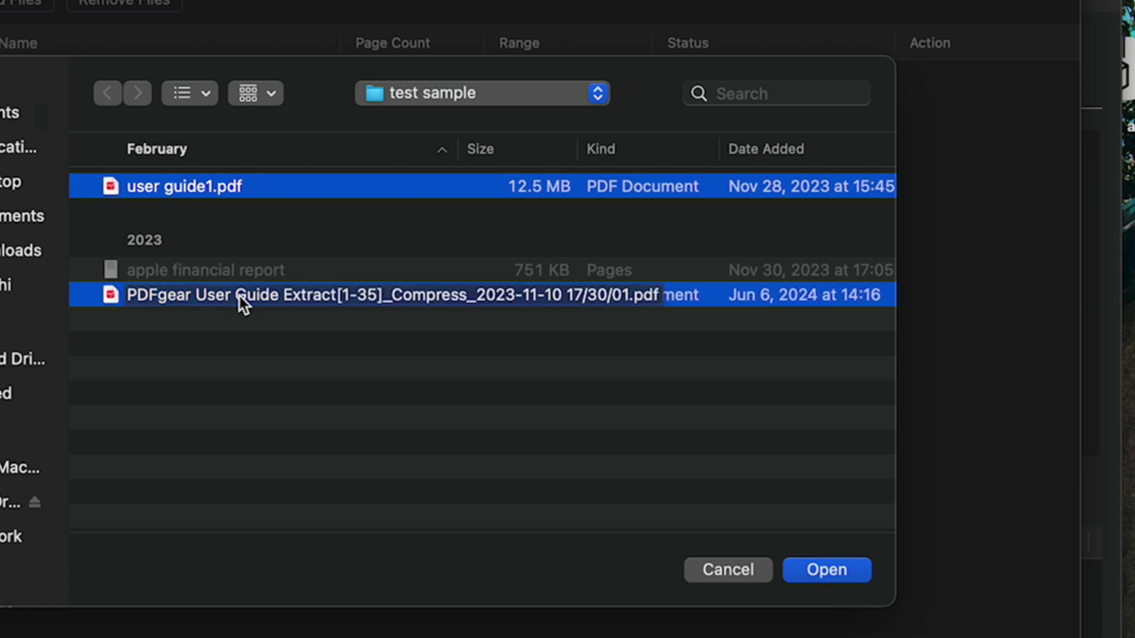
left_click(830, 576)
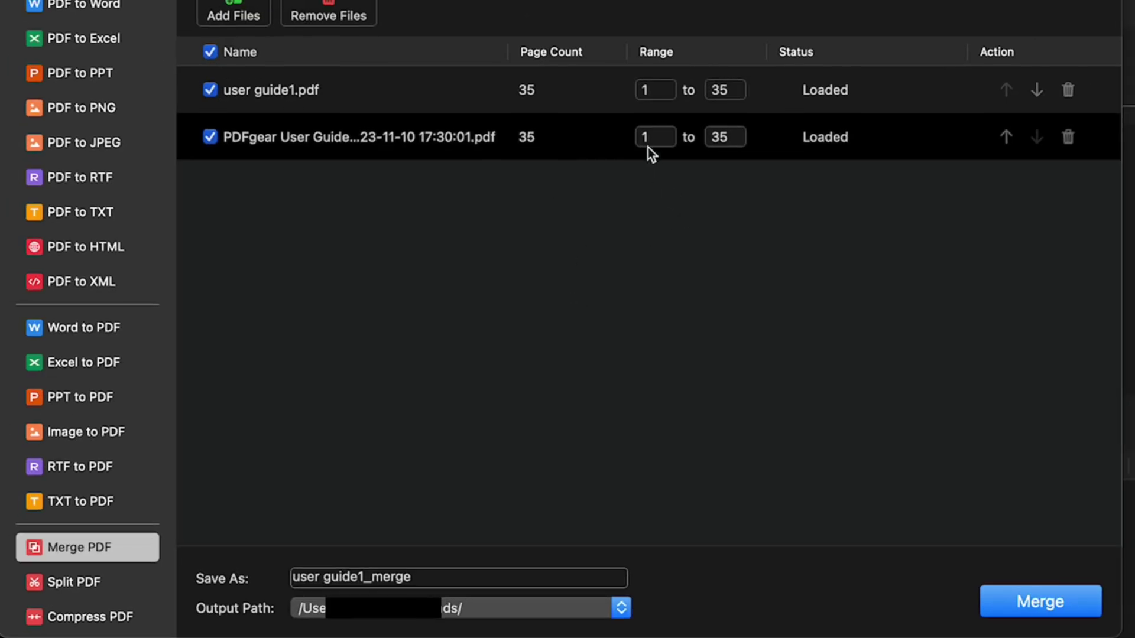
- Set ranges 1–4 for user guide1 and 4–6 for the extract, put the extract first, and merge
double_click(734, 93)
type("4")
double_click(732, 136)
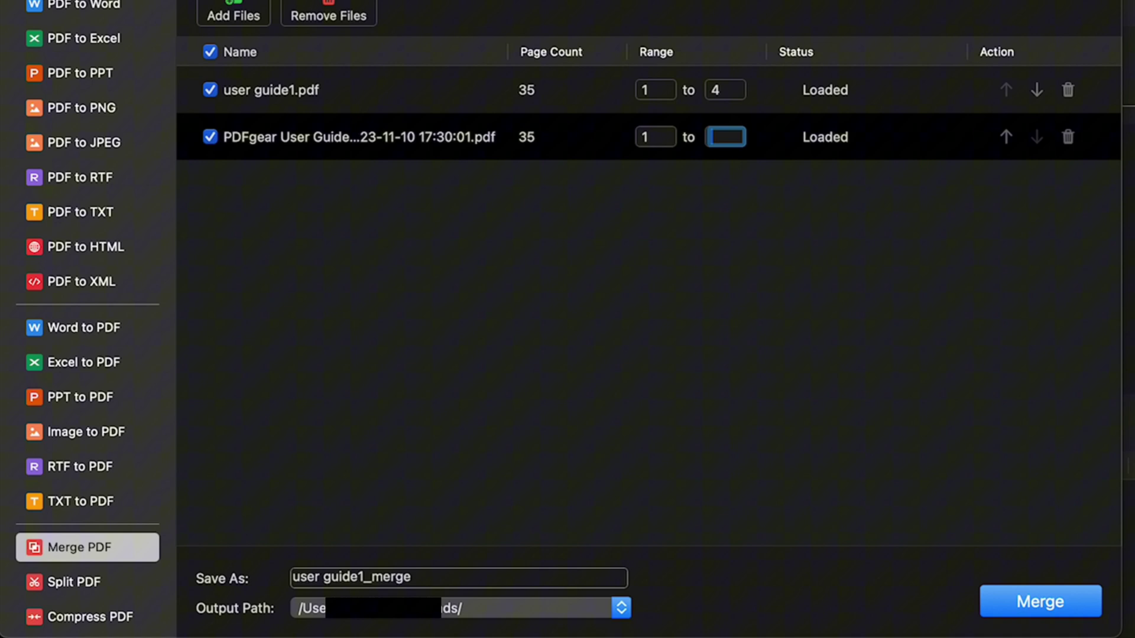
type("6")
key("shift+Tab")
key("BackSpace")
type("4")
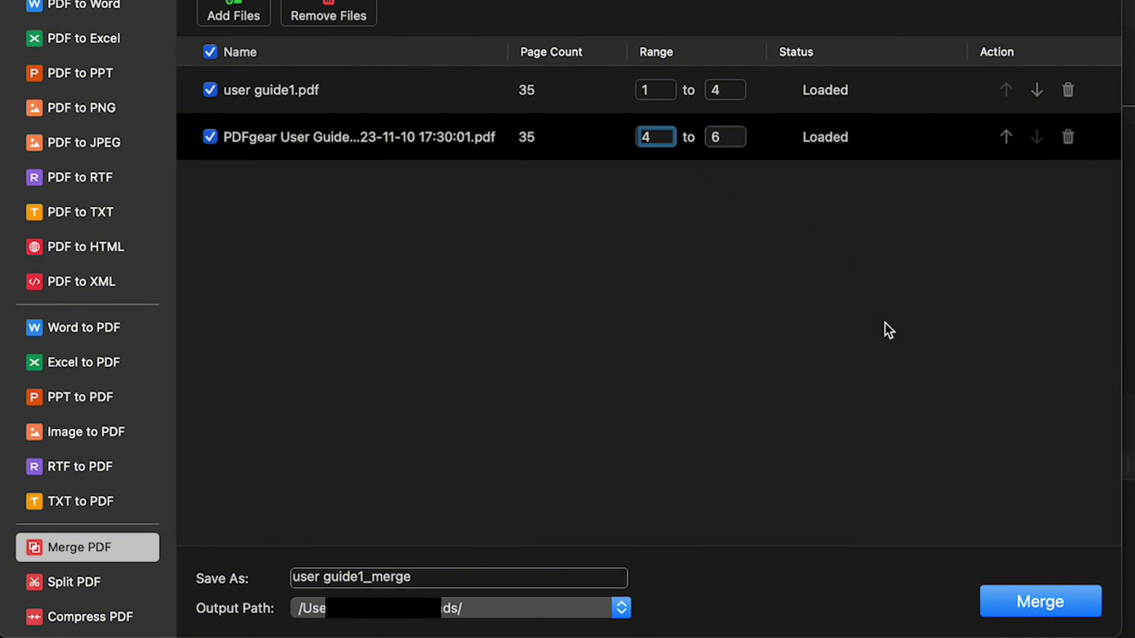
key("Return")
left_click(1006, 137)
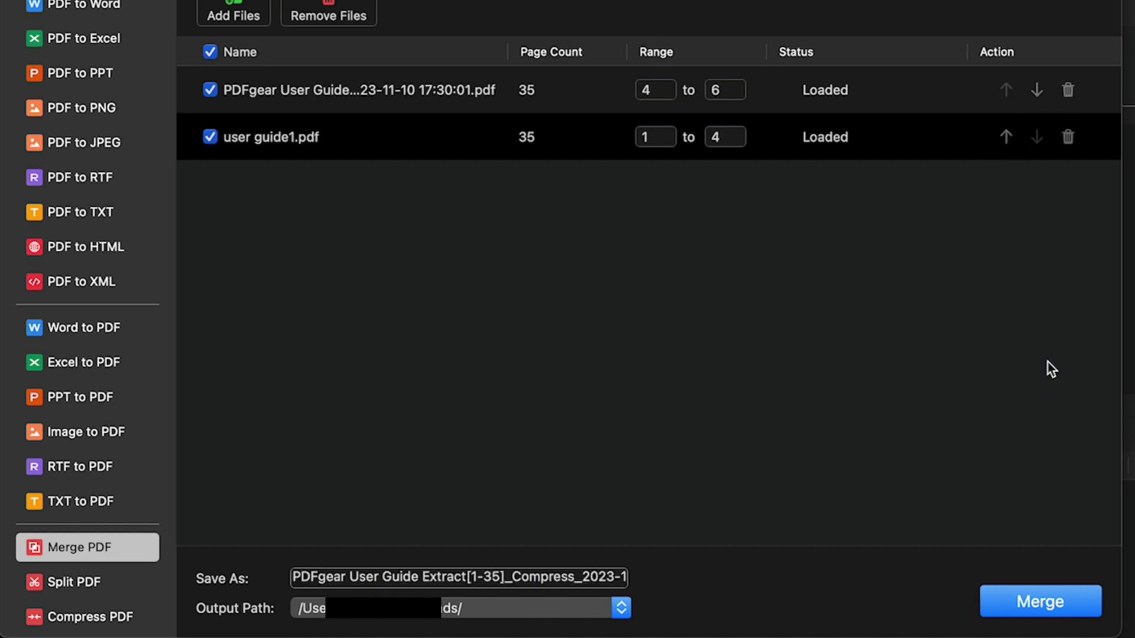
left_click(1029, 606)
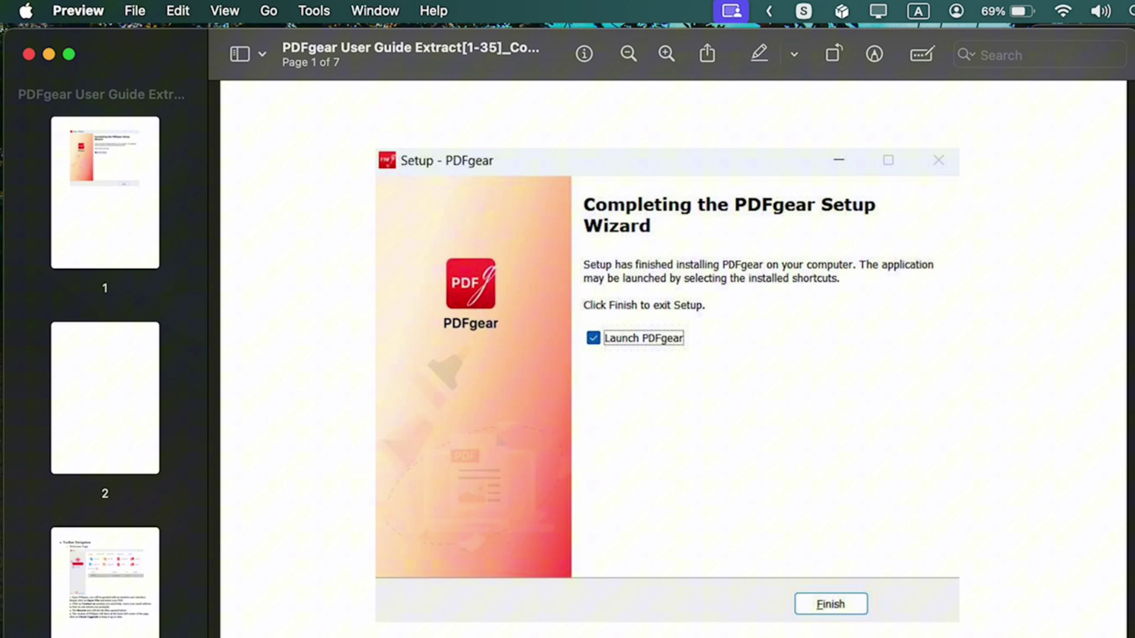
- Add sample.pdf's painting pages to the merged guide in Preview's sidebar
left_click_drag(1121, 473, 122, 506)
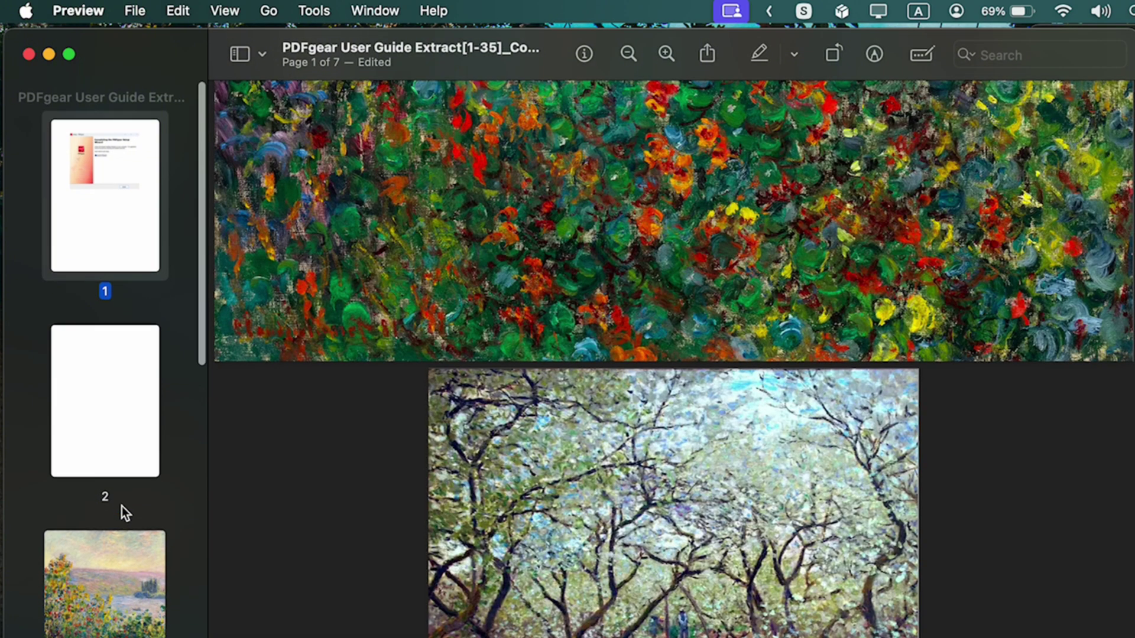
scroll(122, 506, "down", 3)
scroll(121, 506, "down", 7)
scroll(122, 506, "down", 4)
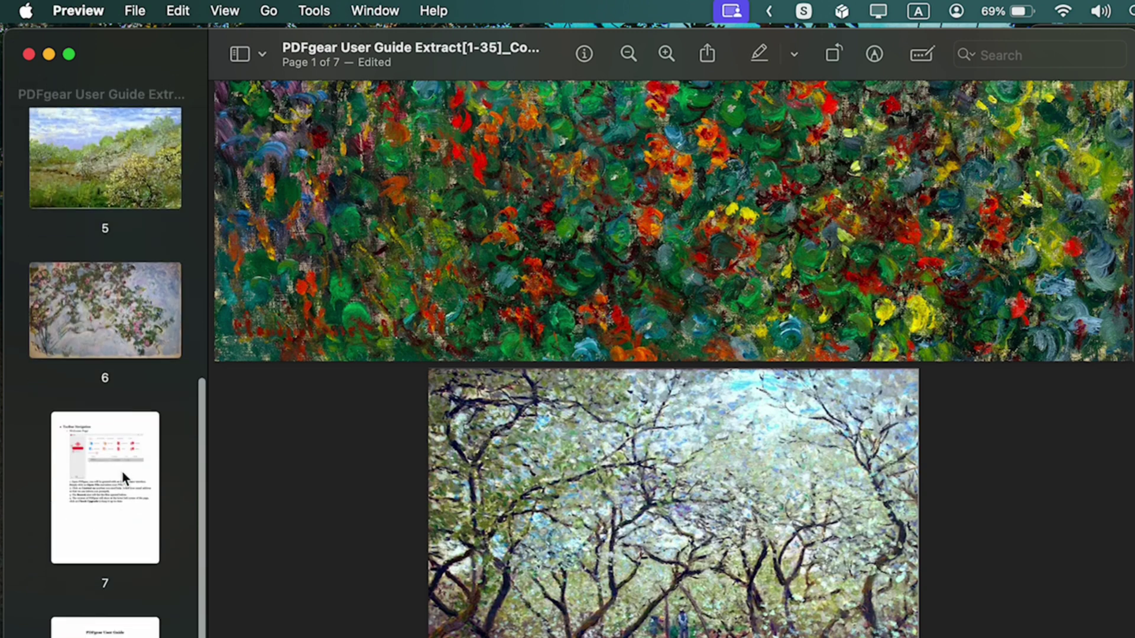
scroll(122, 477, "down", 2)
- Reorder pages, moving landscape page 5 below page 7 and page 8 up to sixth place
left_click(101, 176)
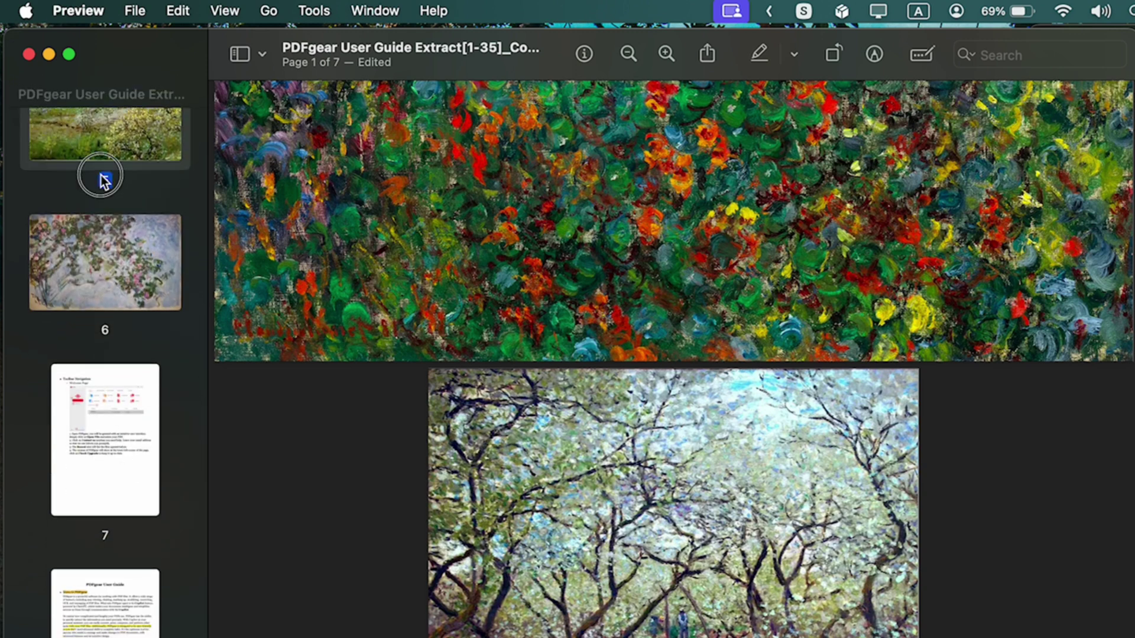
mouse_move(101, 176)
left_mouse_down()
mouse_move(104, 615)
mouse_move(96, 408)
left_mouse_up()
left_click(133, 625)
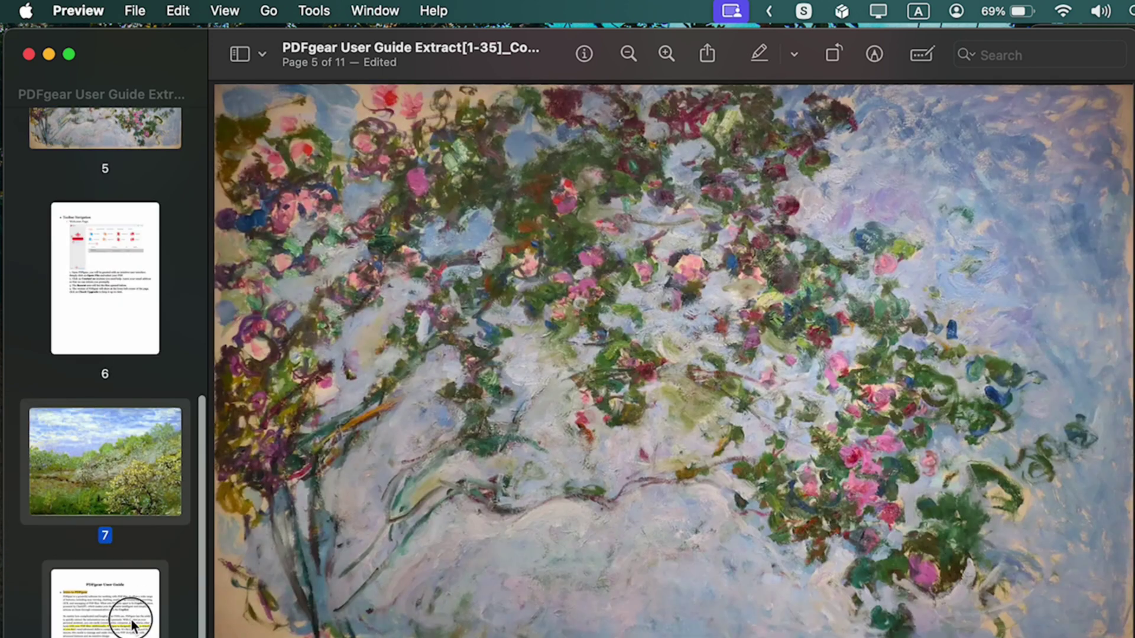
left_click_drag(133, 626, 127, 236)
scroll(59, 279, "up", 10)
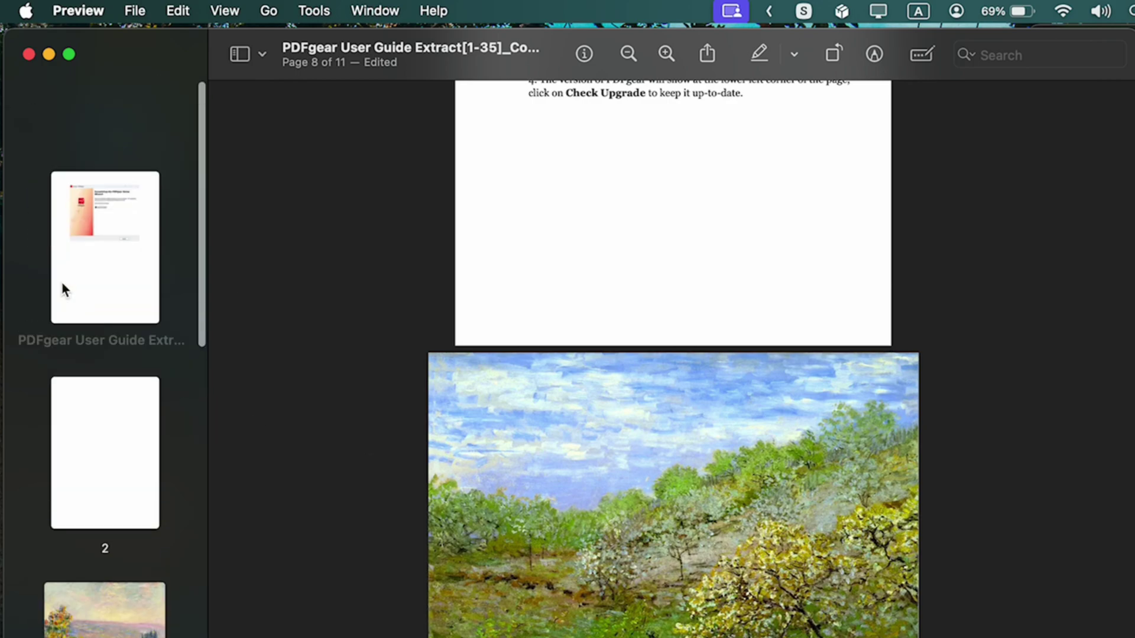
scroll(59, 278, "down", 10)
scroll(59, 278, "up", 10)
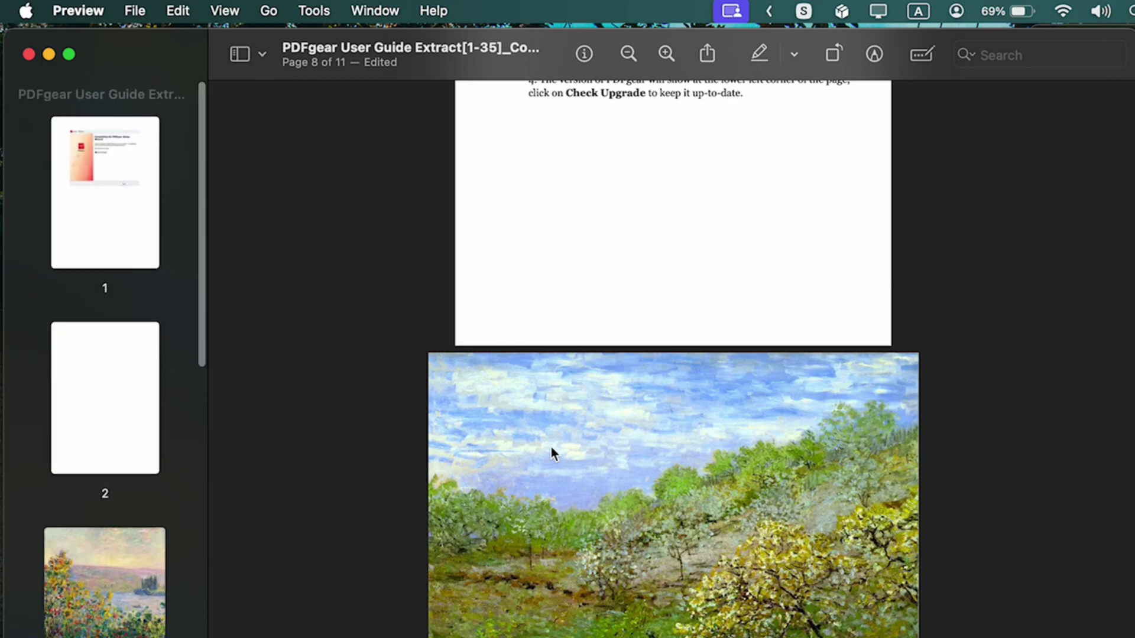
scroll(551, 450, "up", 5)
scroll(551, 451, "up", 10)
scroll(550, 451, "up", 10)
scroll(551, 451, "up", 10)
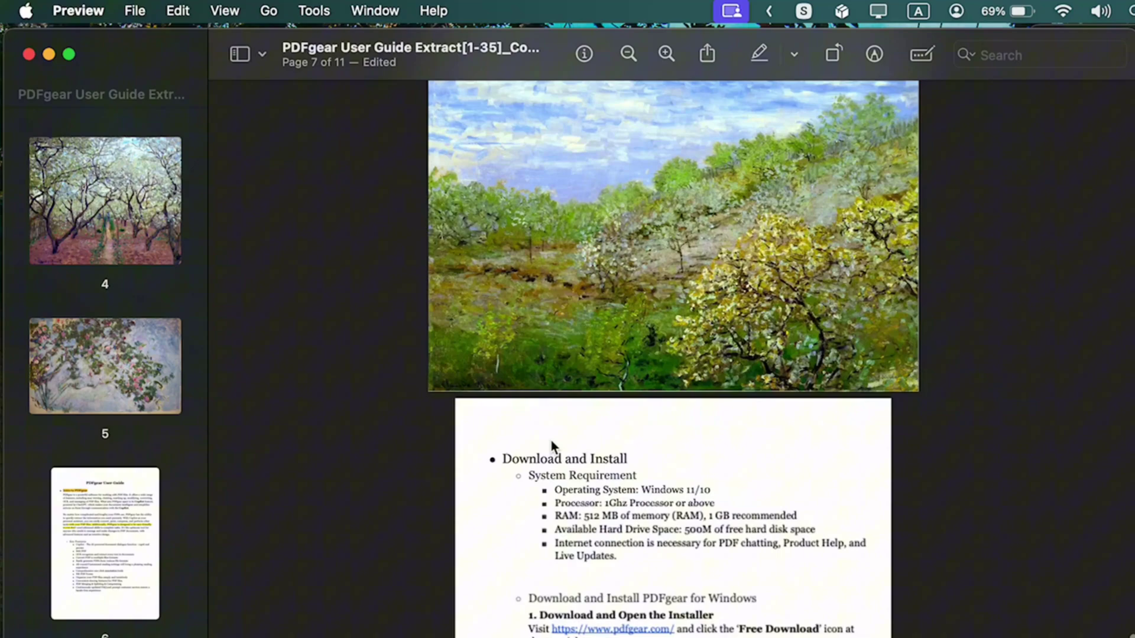
scroll(551, 447, "down", 20)
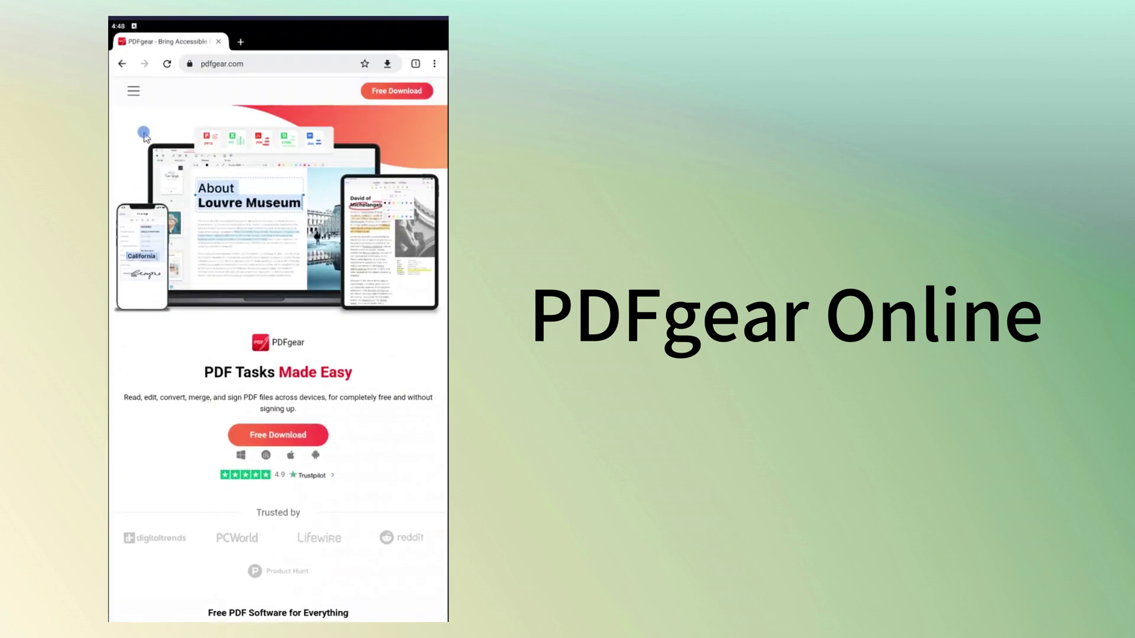
- On the mobile site, go through Products and Edit & Read to the Merge PDF tool
left_click(133, 91)
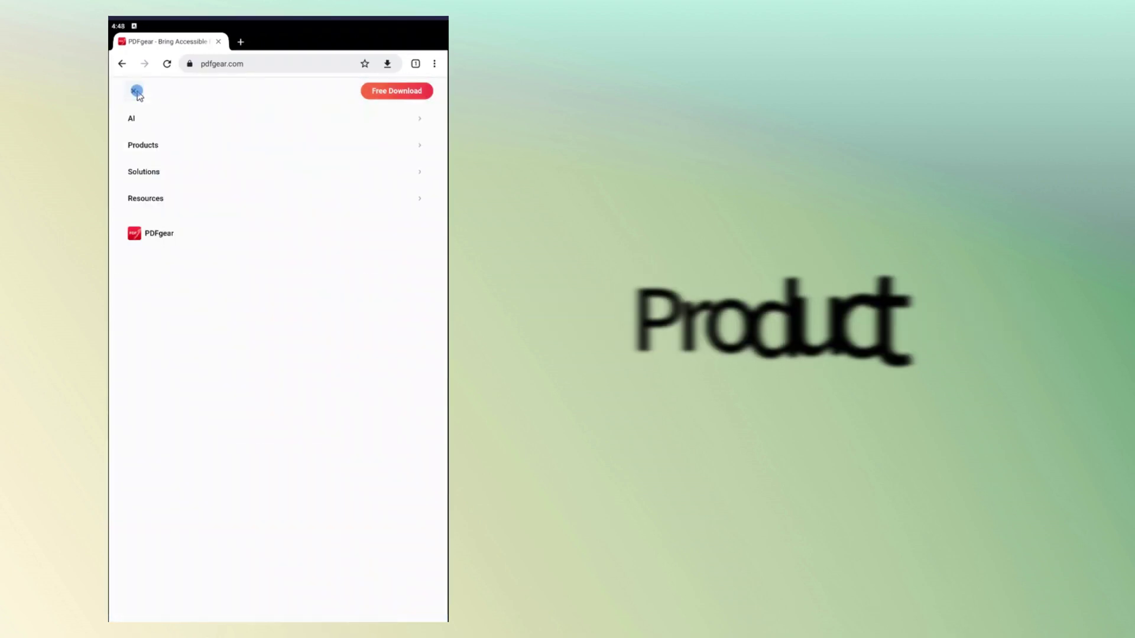
left_click(155, 146)
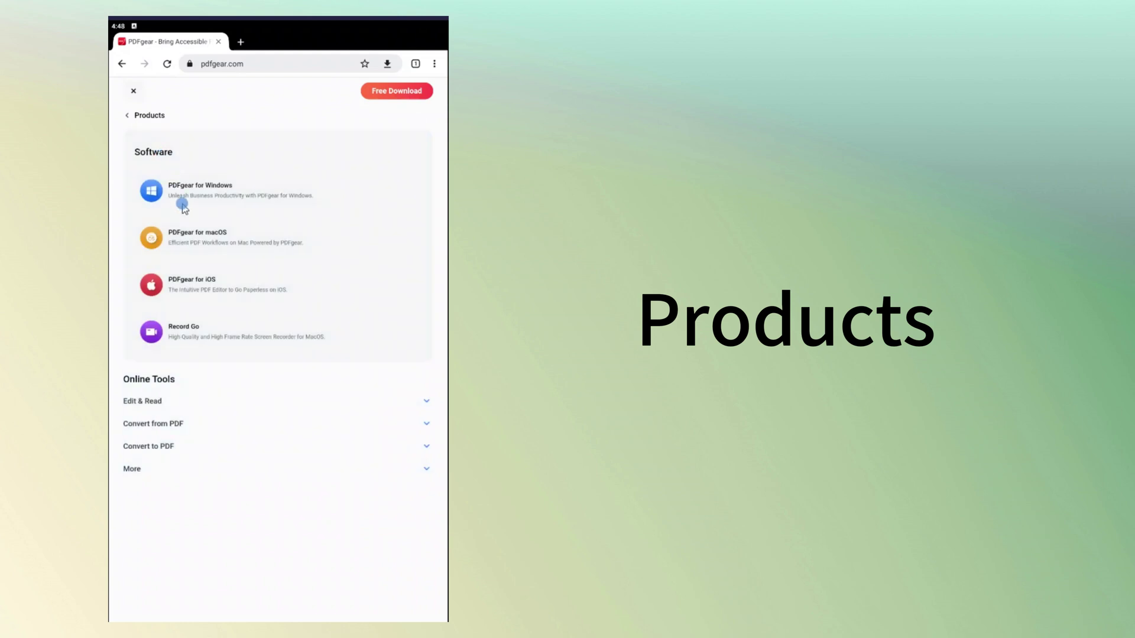
left_click(151, 399)
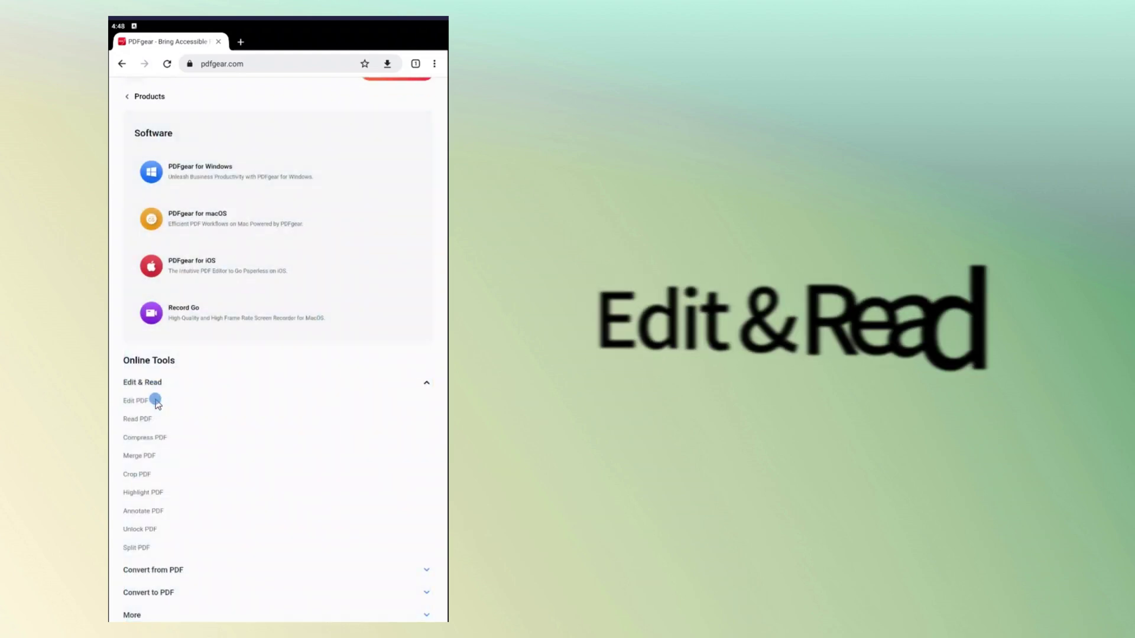
left_click(149, 456)
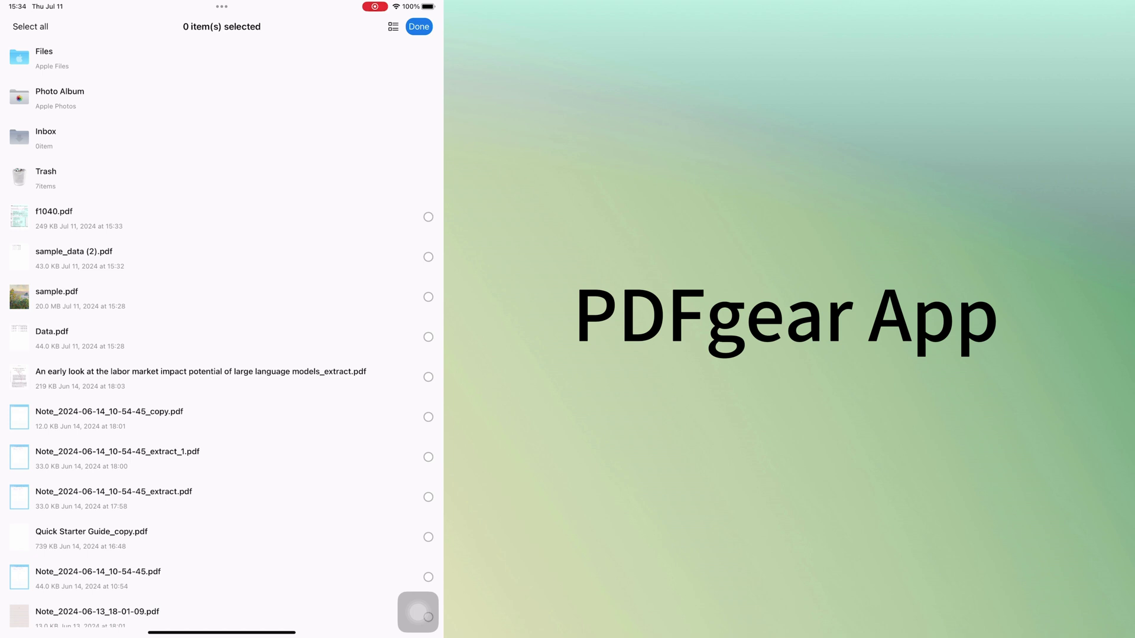
- Select f1040.pdf, sample_data (2).pdf and Data.pdf and combine them into one merged PDF
left_click(428, 217)
left_click(428, 257)
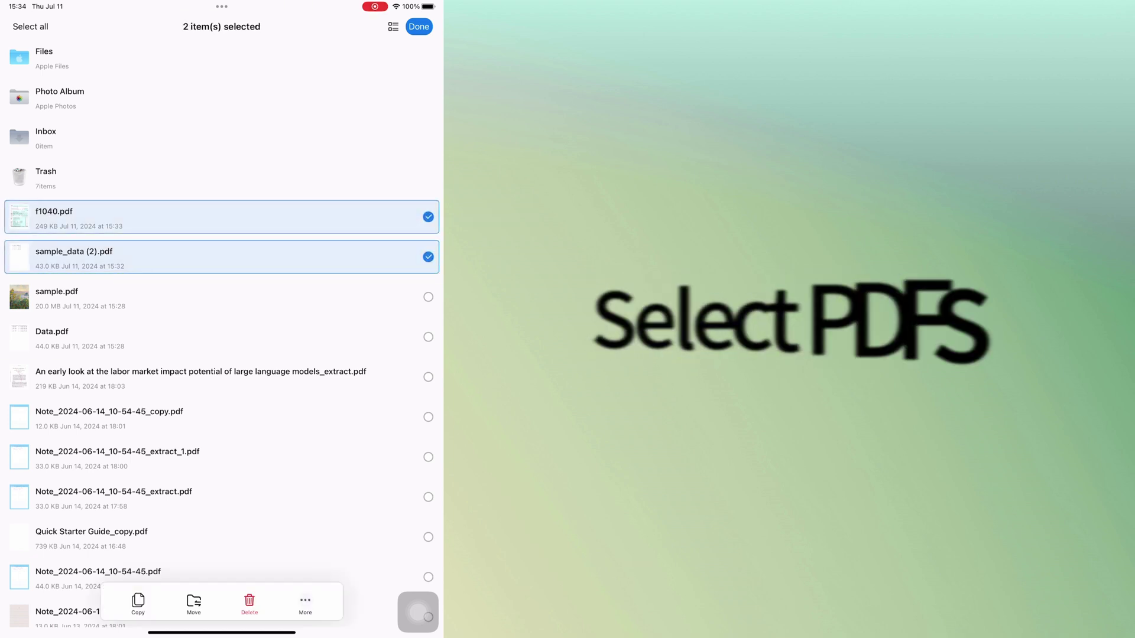
left_click(428, 337)
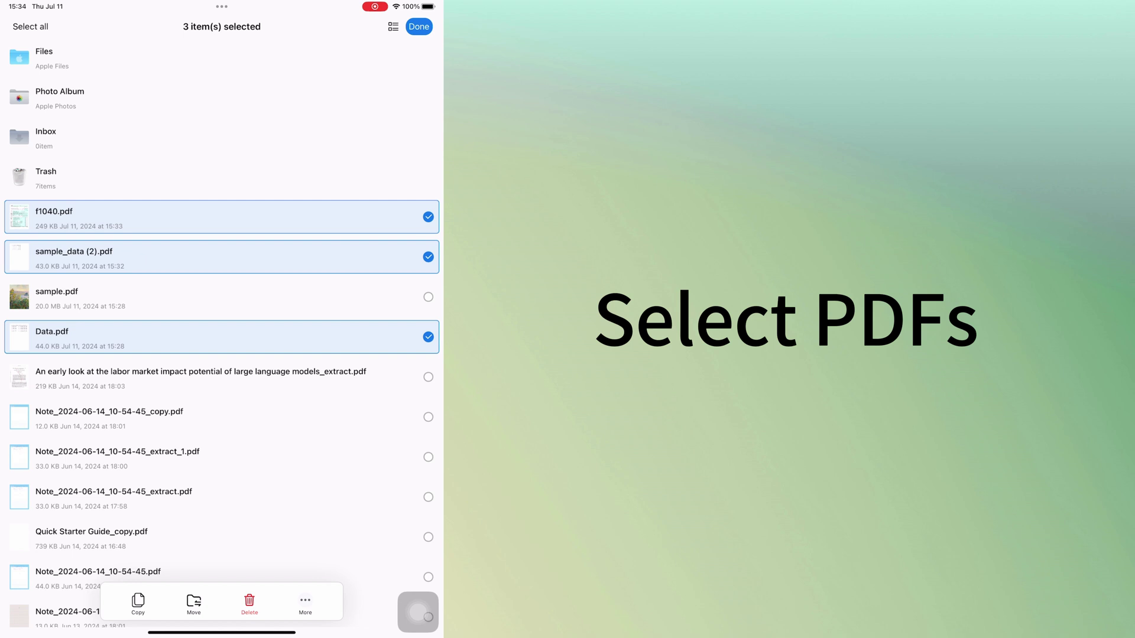
left_click(305, 604)
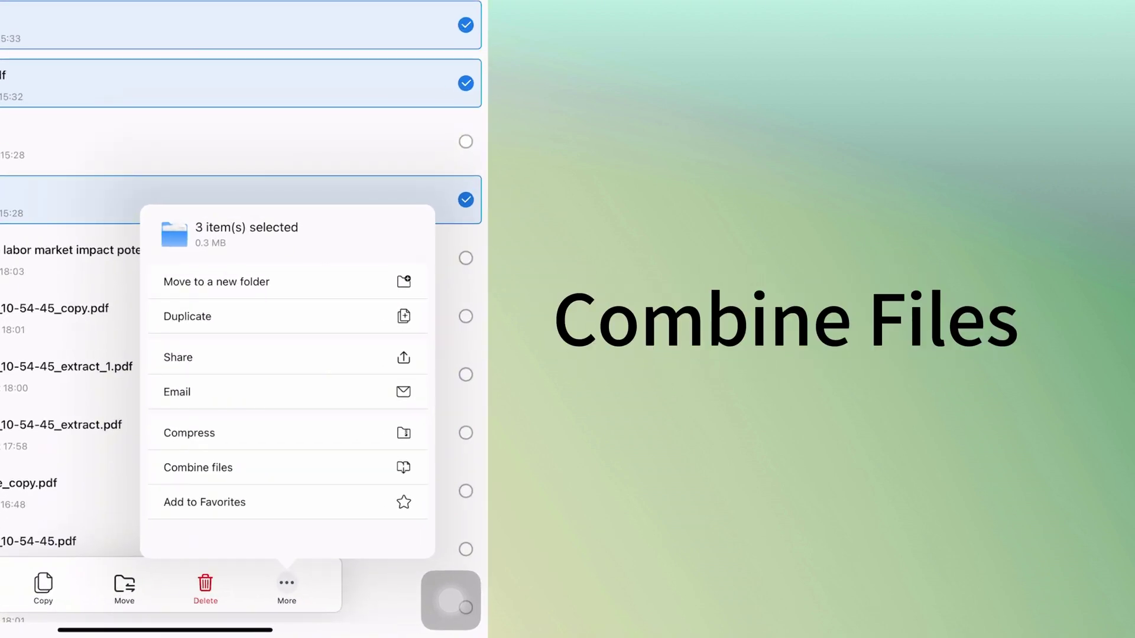
left_click(246, 519)
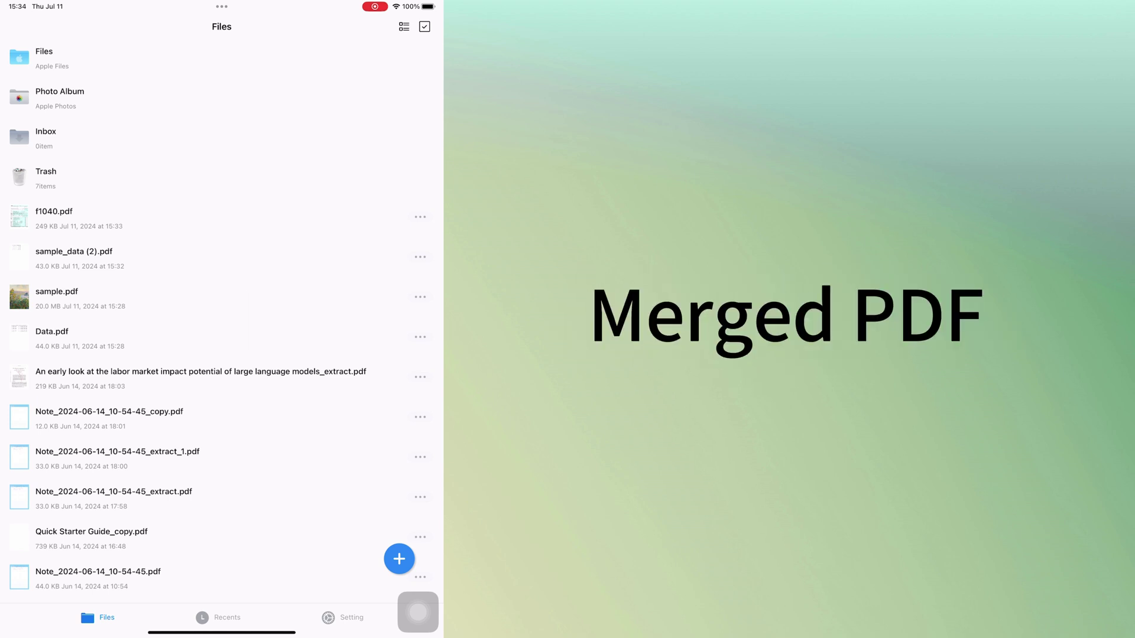
- Open f1040_Merged.pdf and enter 'Jack' as the first name on the 1040 form
left_click(71, 217)
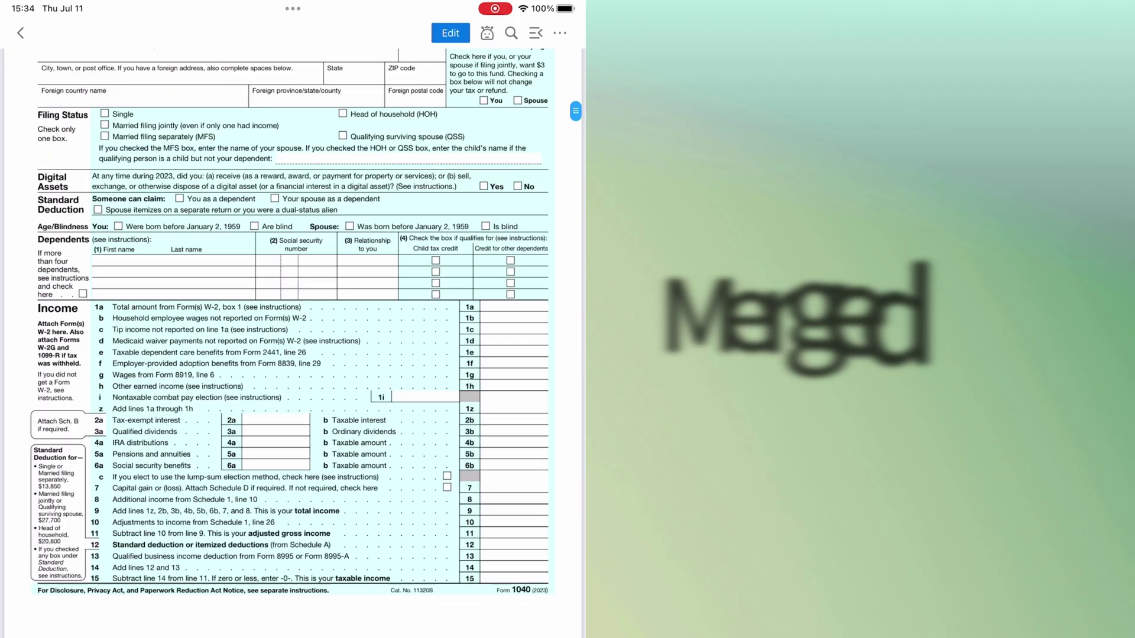
scroll(221, 319, "down", 15)
scroll(293, 319, "down", 10)
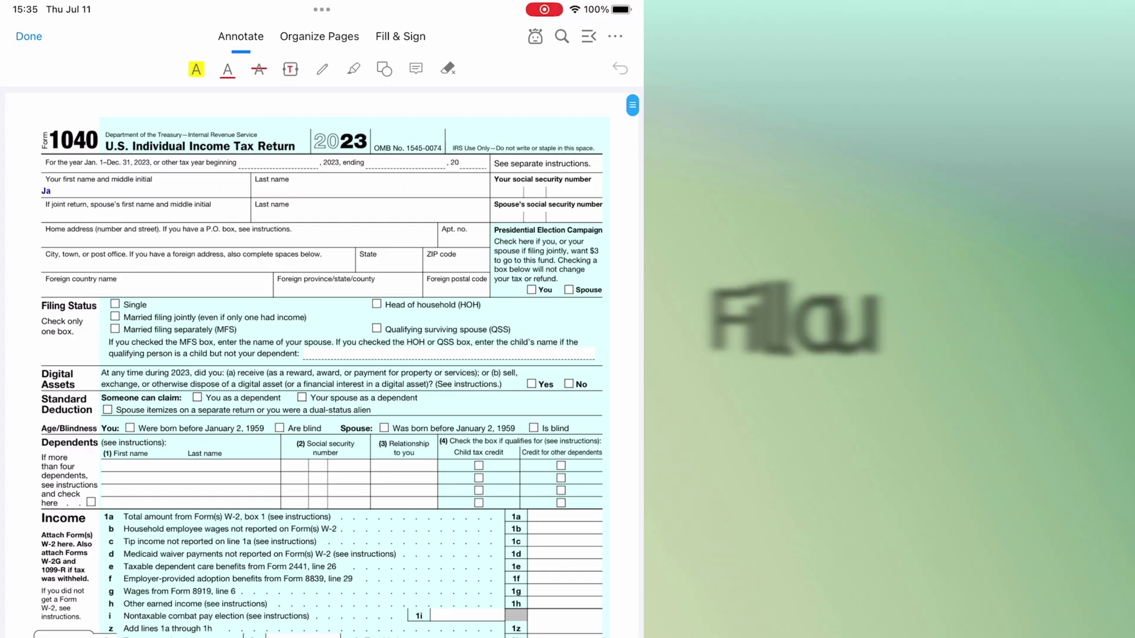
left_click(46, 190)
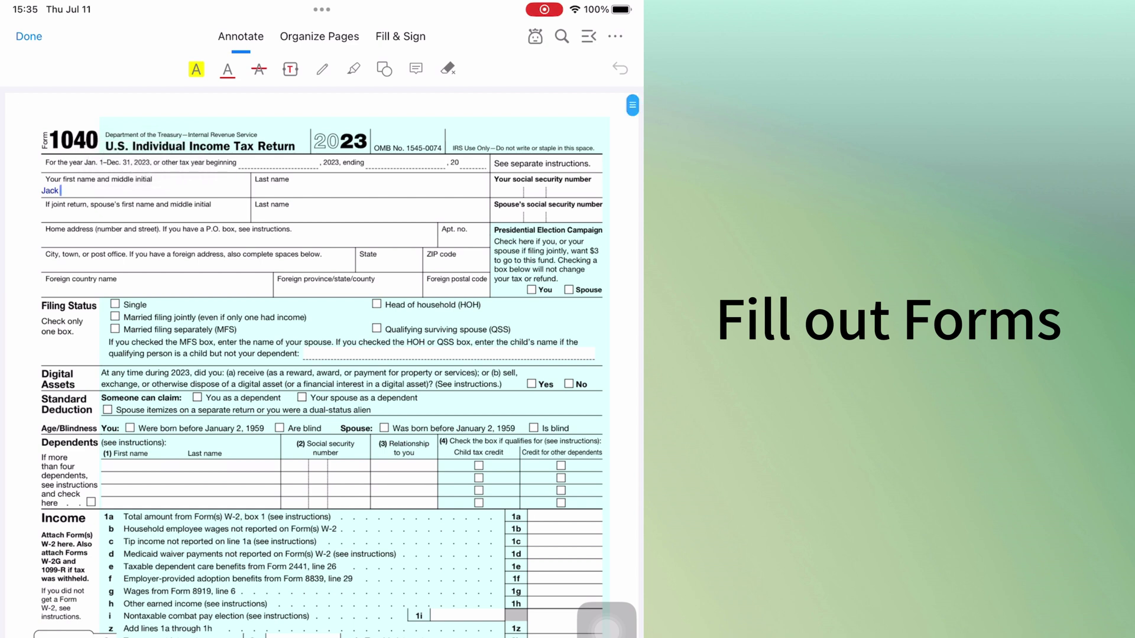
- Tick the Child tax credit boxes in the dependents section and finish annotating
left_click(479, 466)
left_click(561, 466)
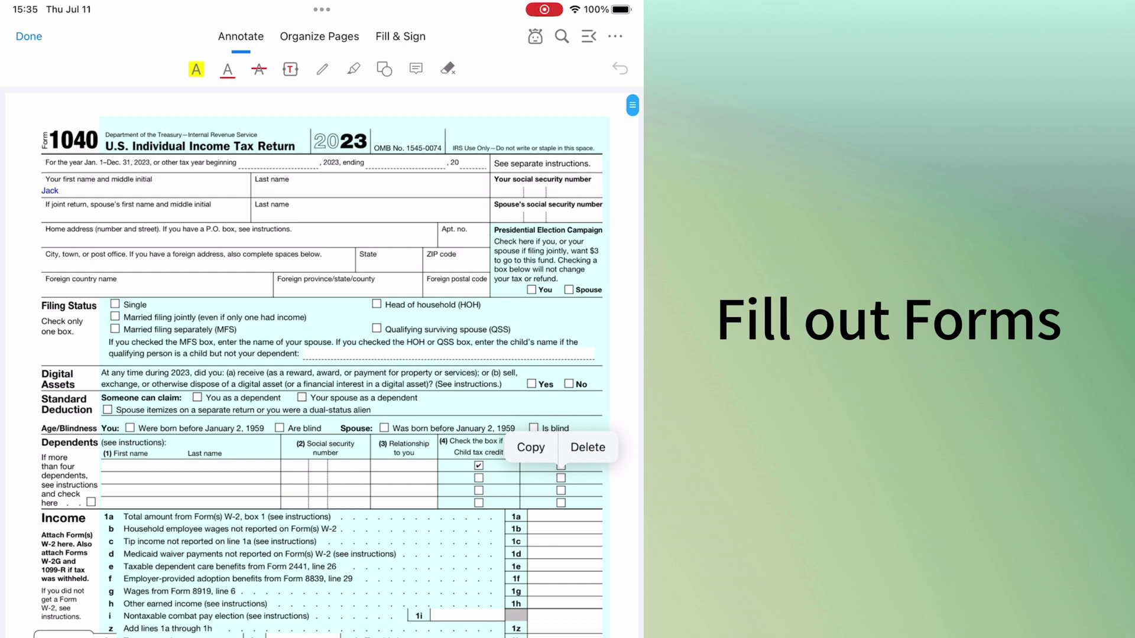
left_click_drag(479, 466, 479, 491)
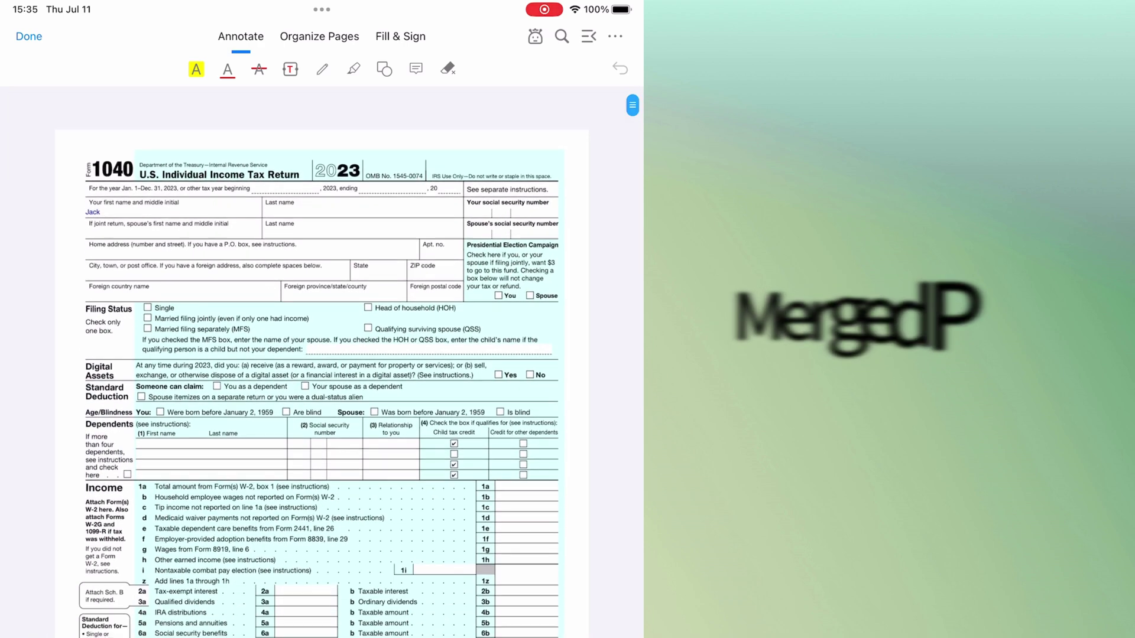
left_click(28, 36)
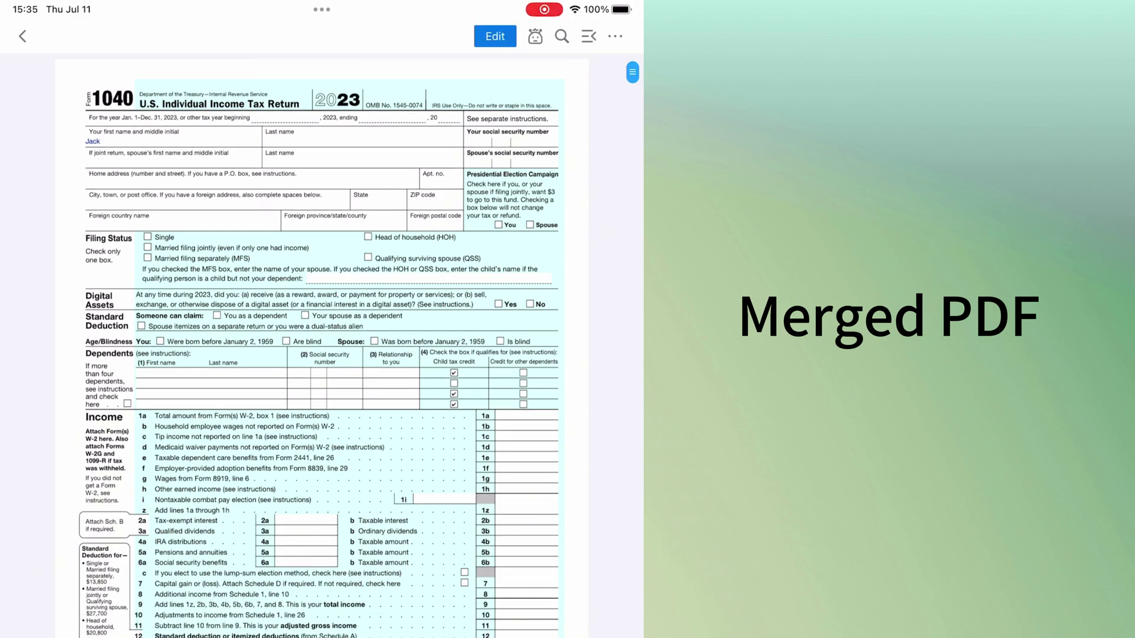